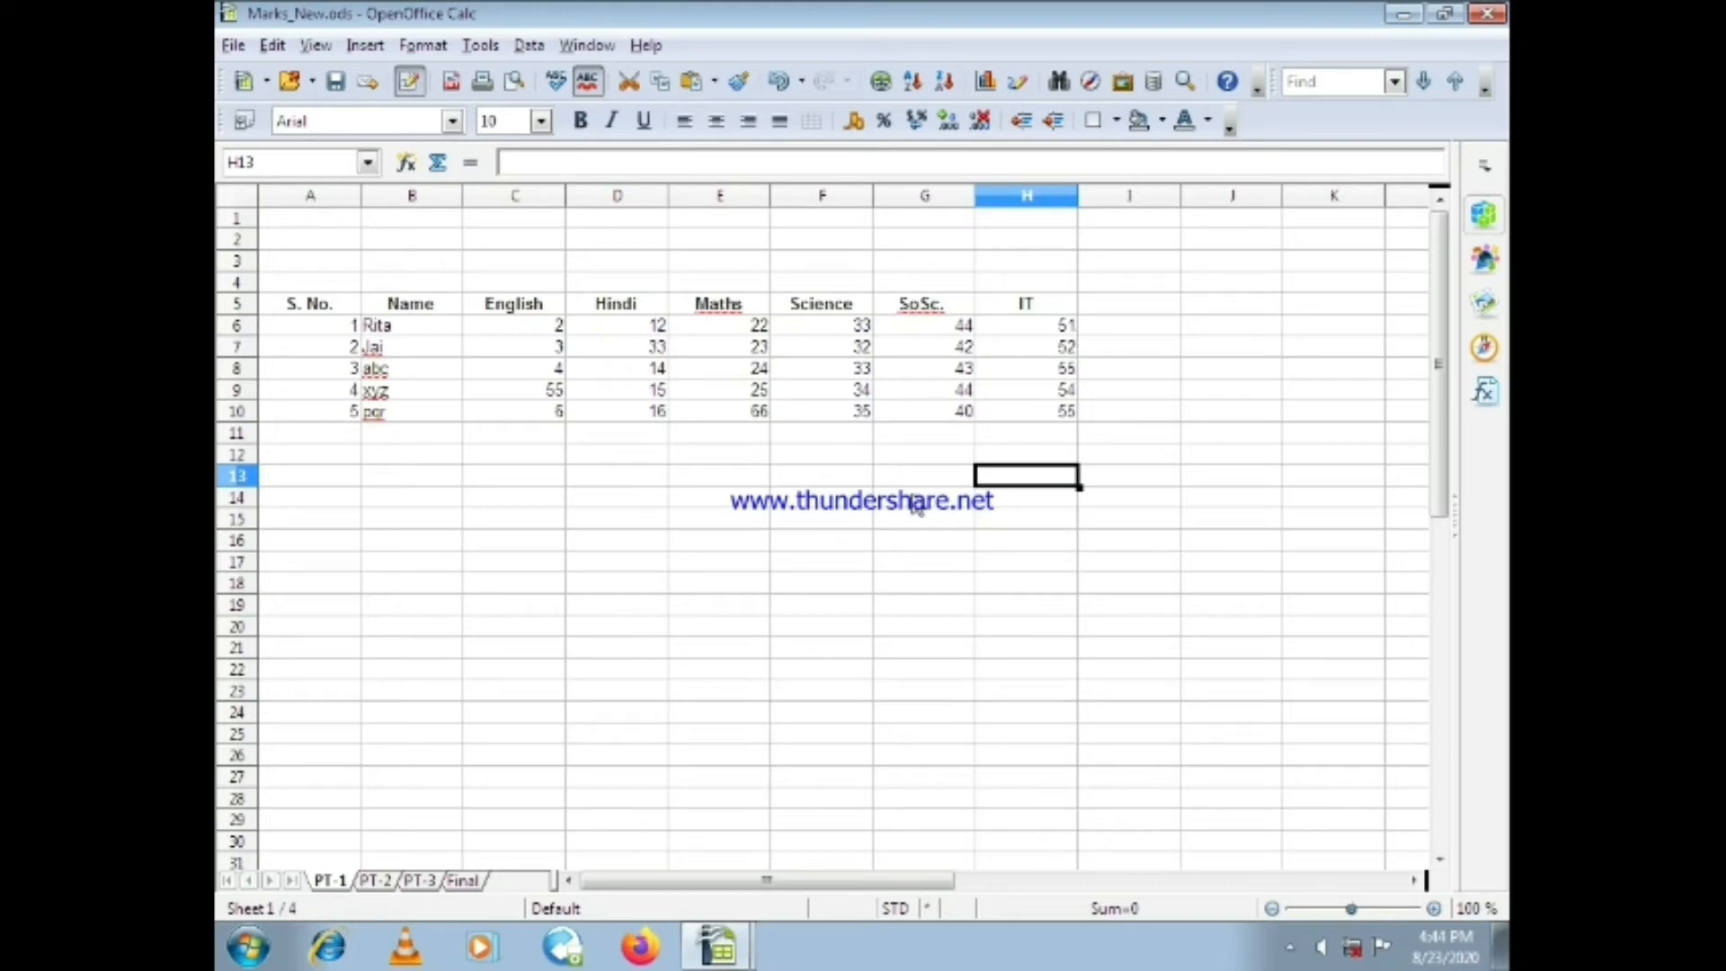
Compare the PT-1 marks sheets of Marks_New.ods and Marks.ods, finishing on Marks.ods
click(691, 944)
click(699, 899)
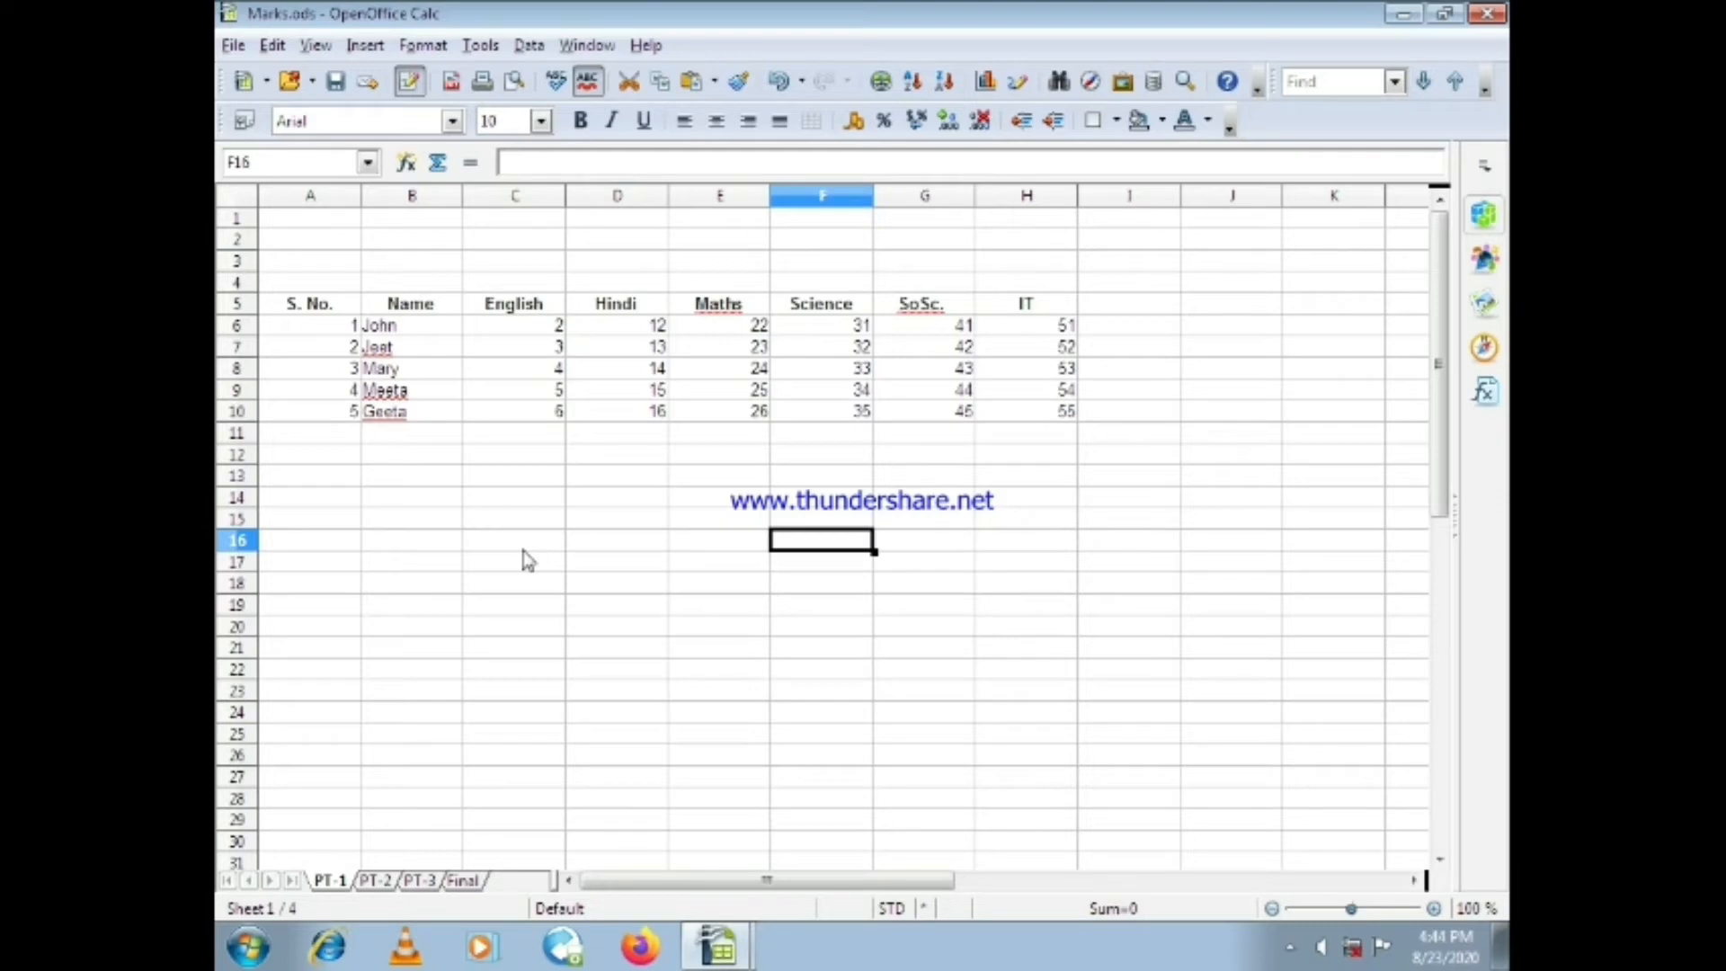
click(714, 867)
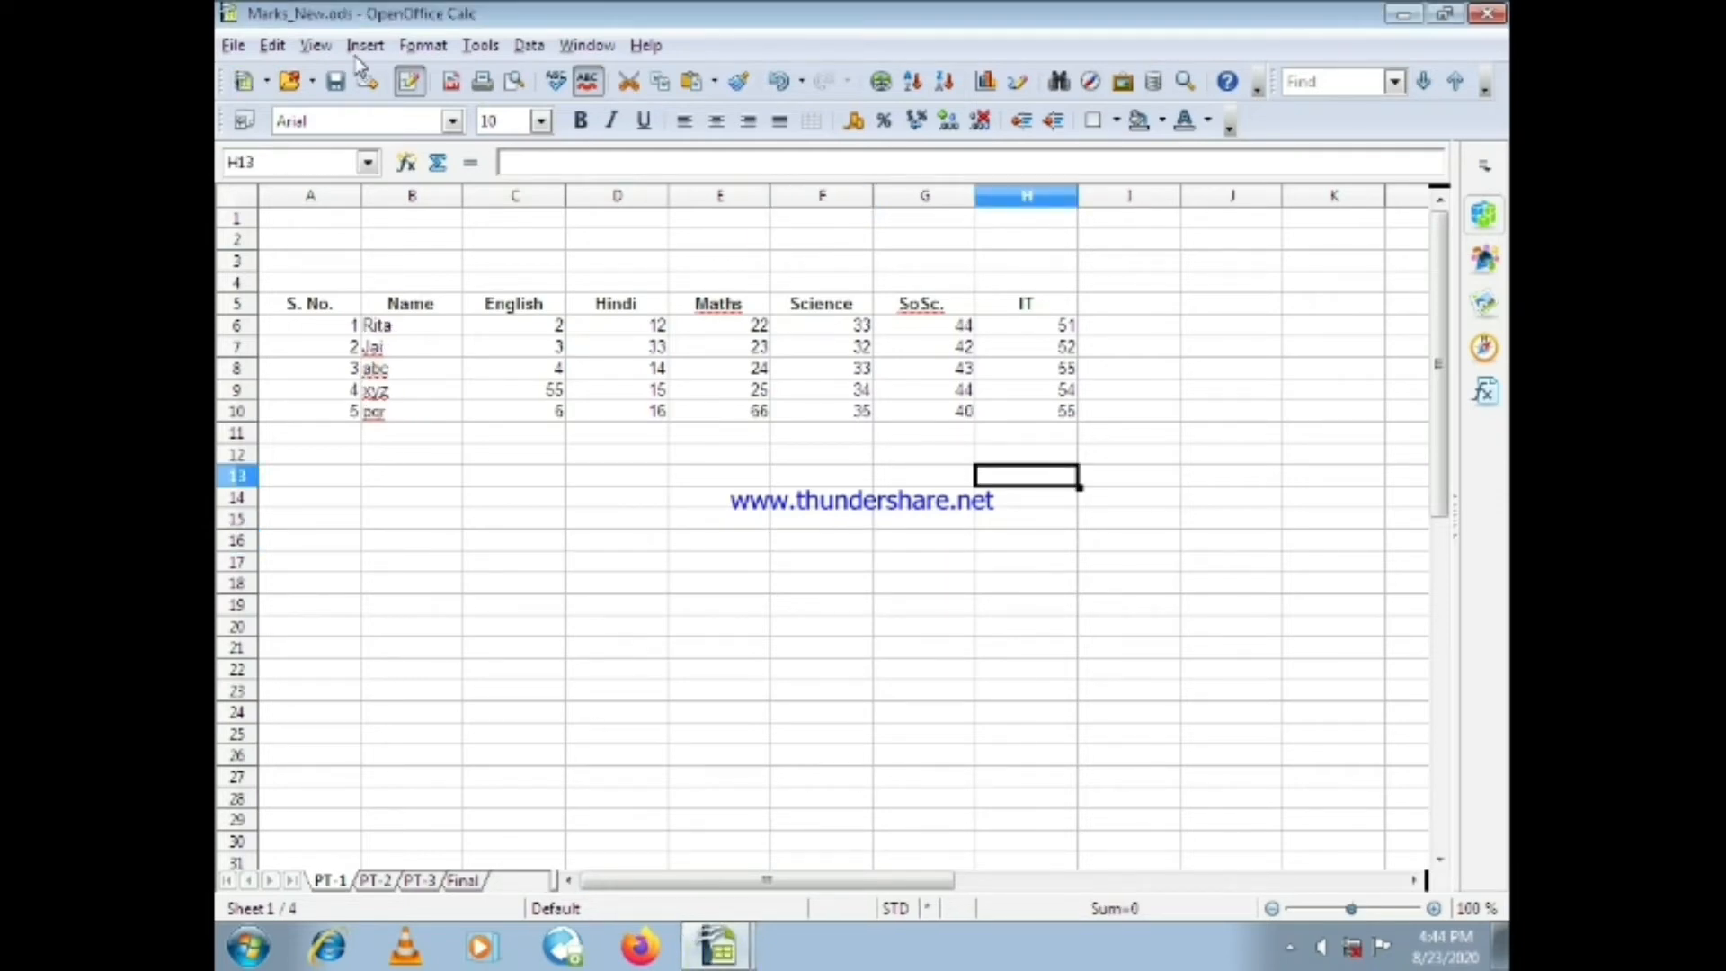
click(694, 949)
click(697, 909)
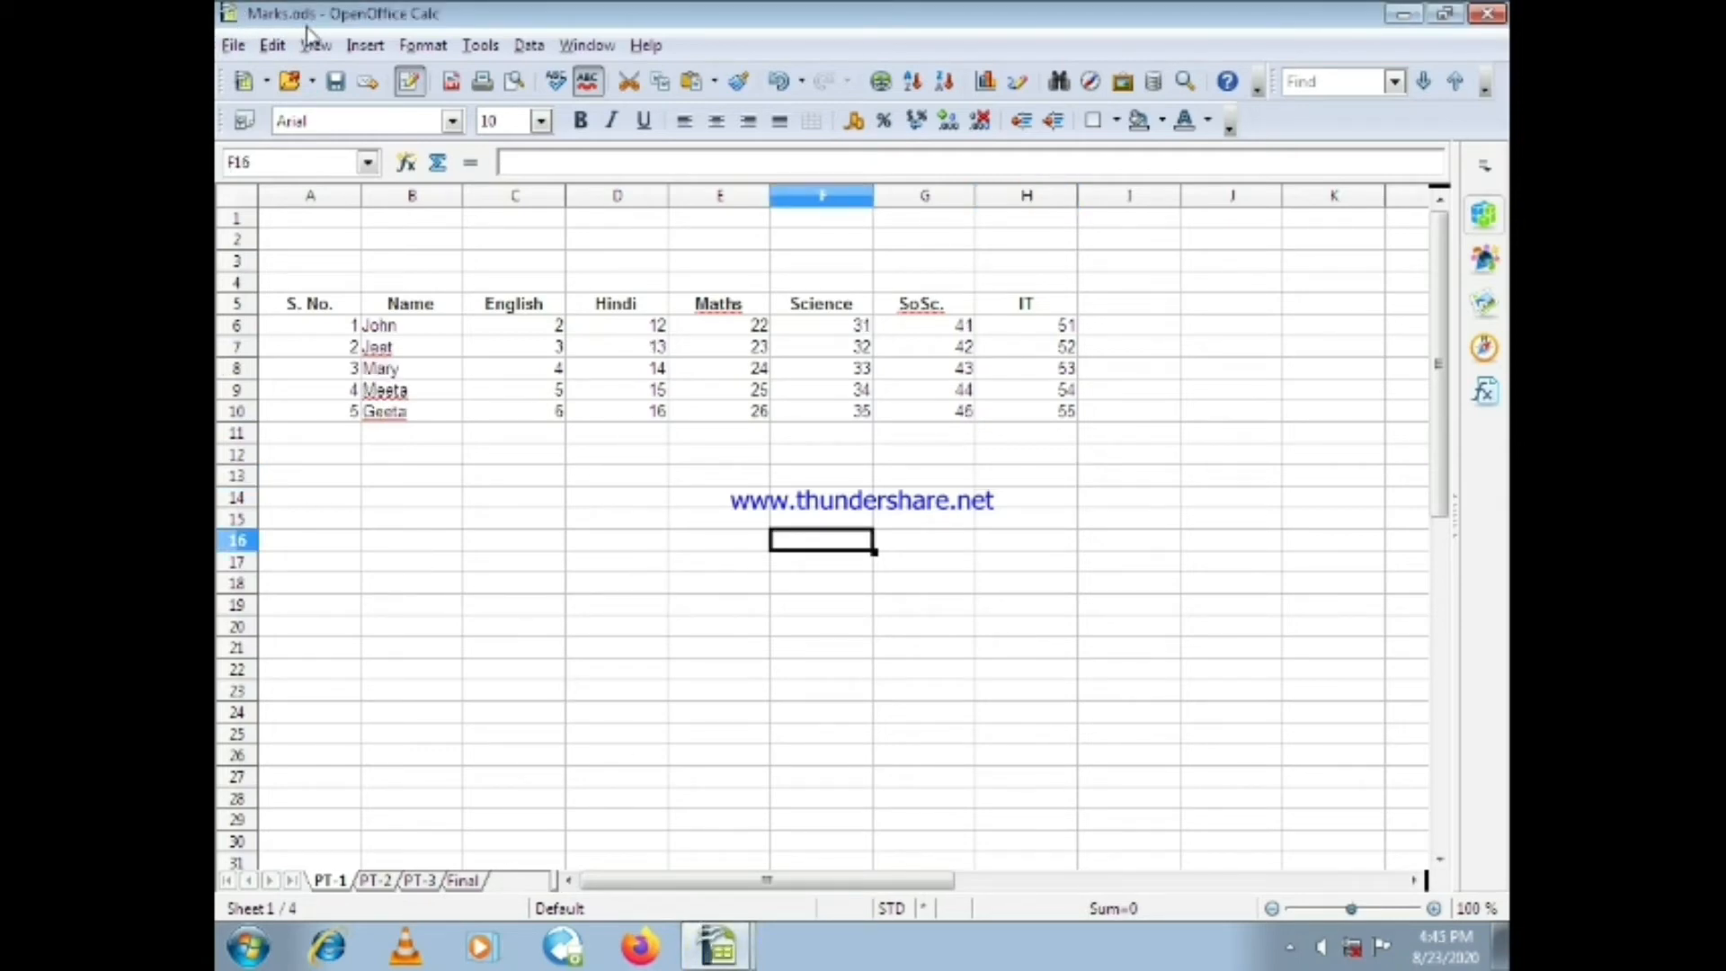
Start recording a macro in Marks.ods from an empty cell below the marks table
click(744, 649)
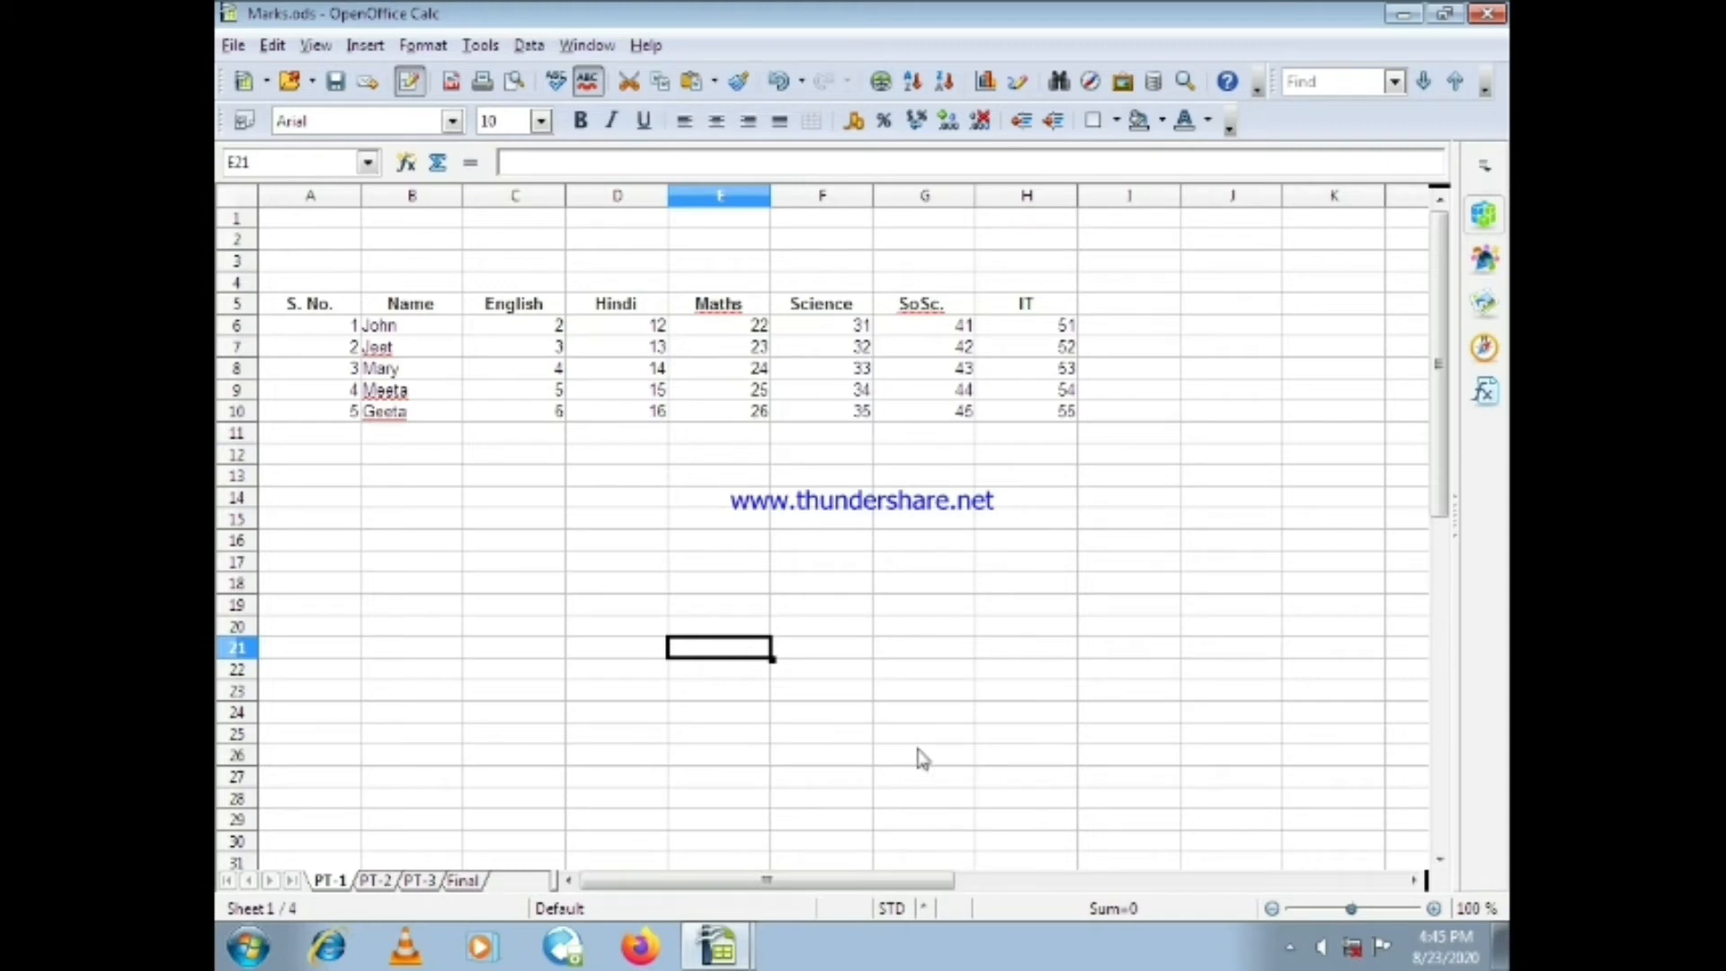
click(482, 46)
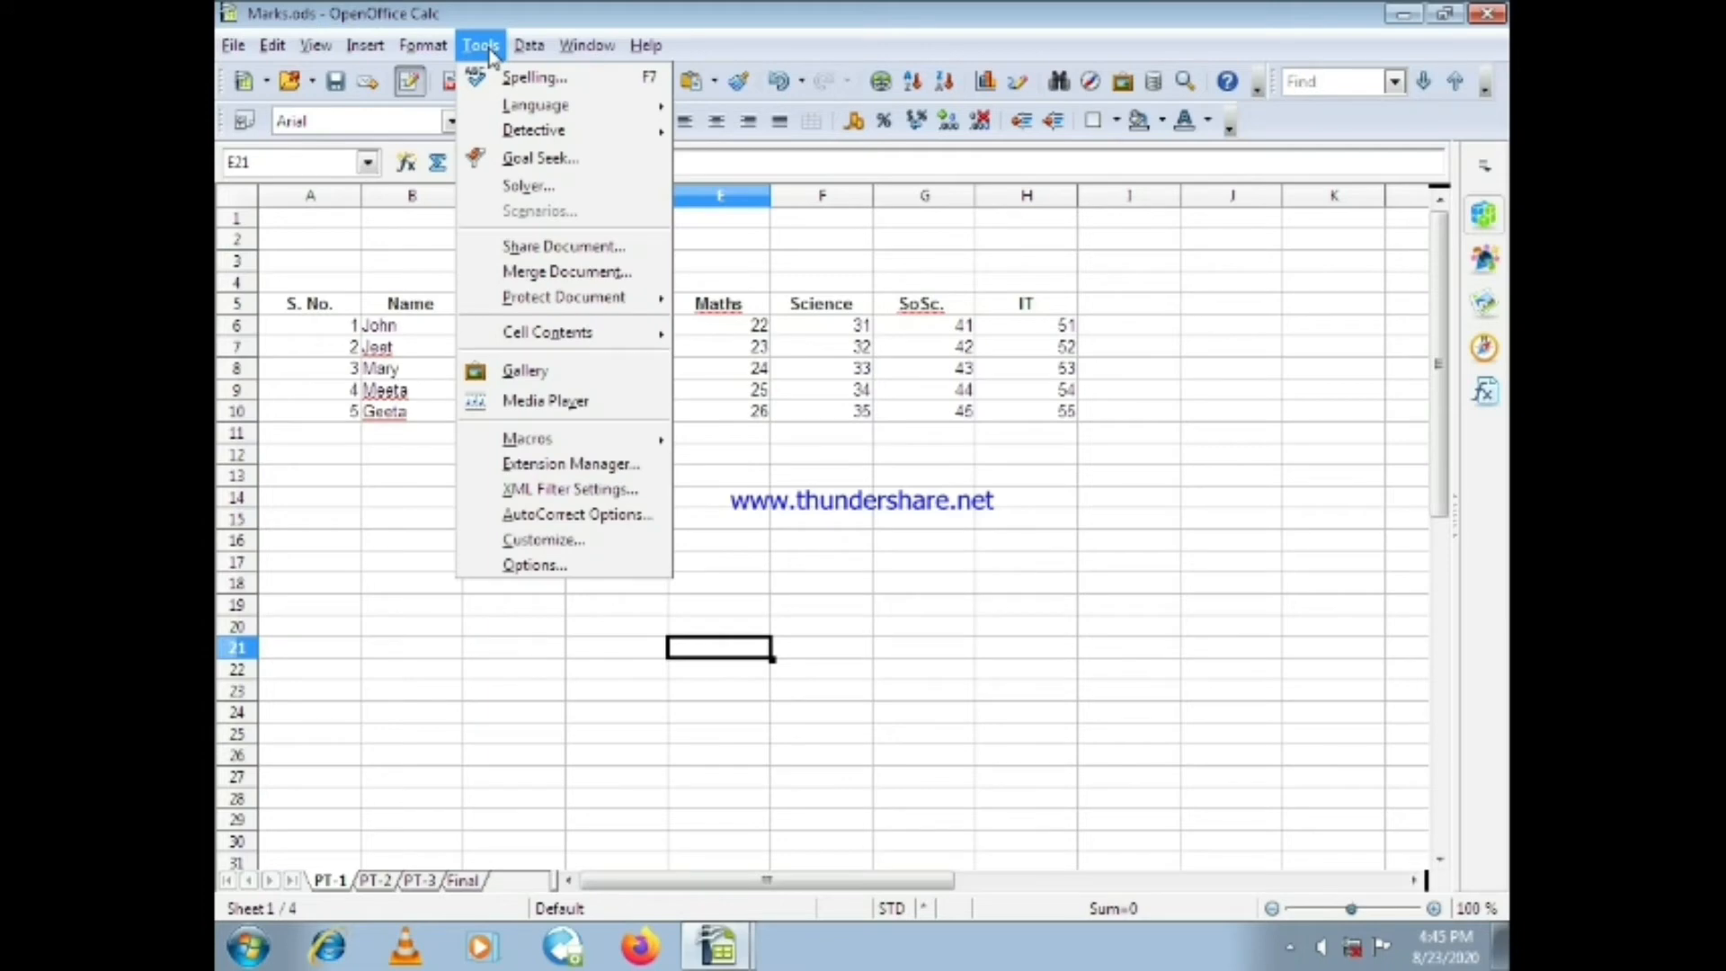
mouse_move(573, 440)
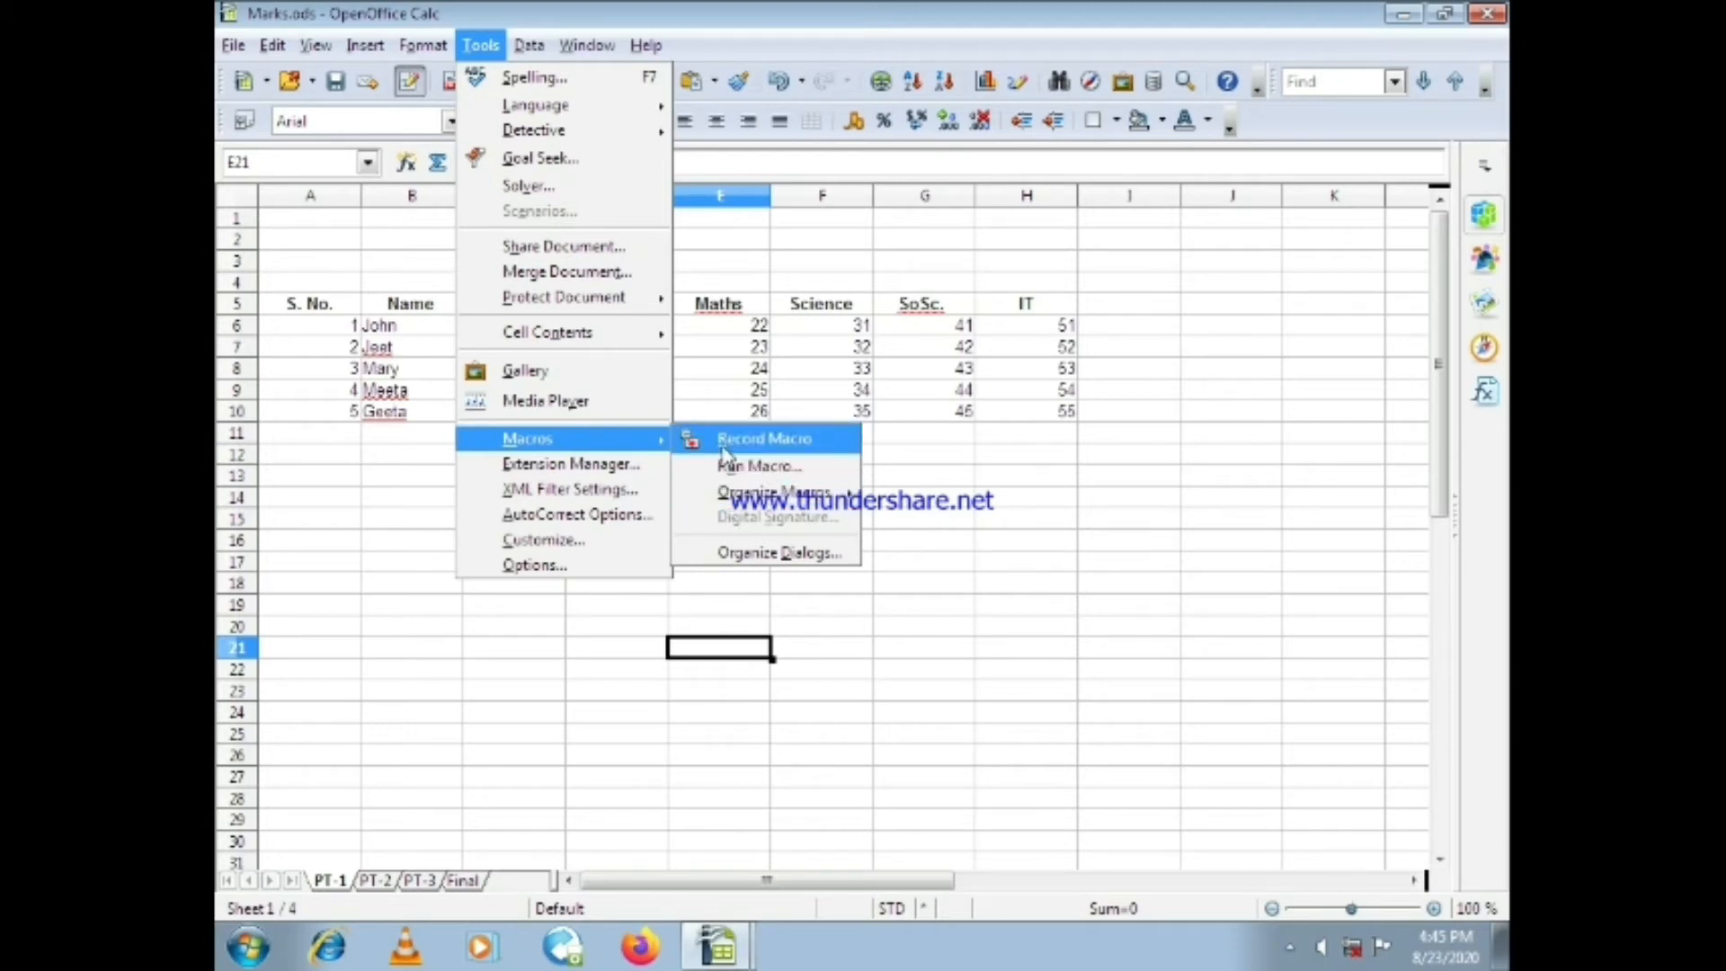
click(763, 440)
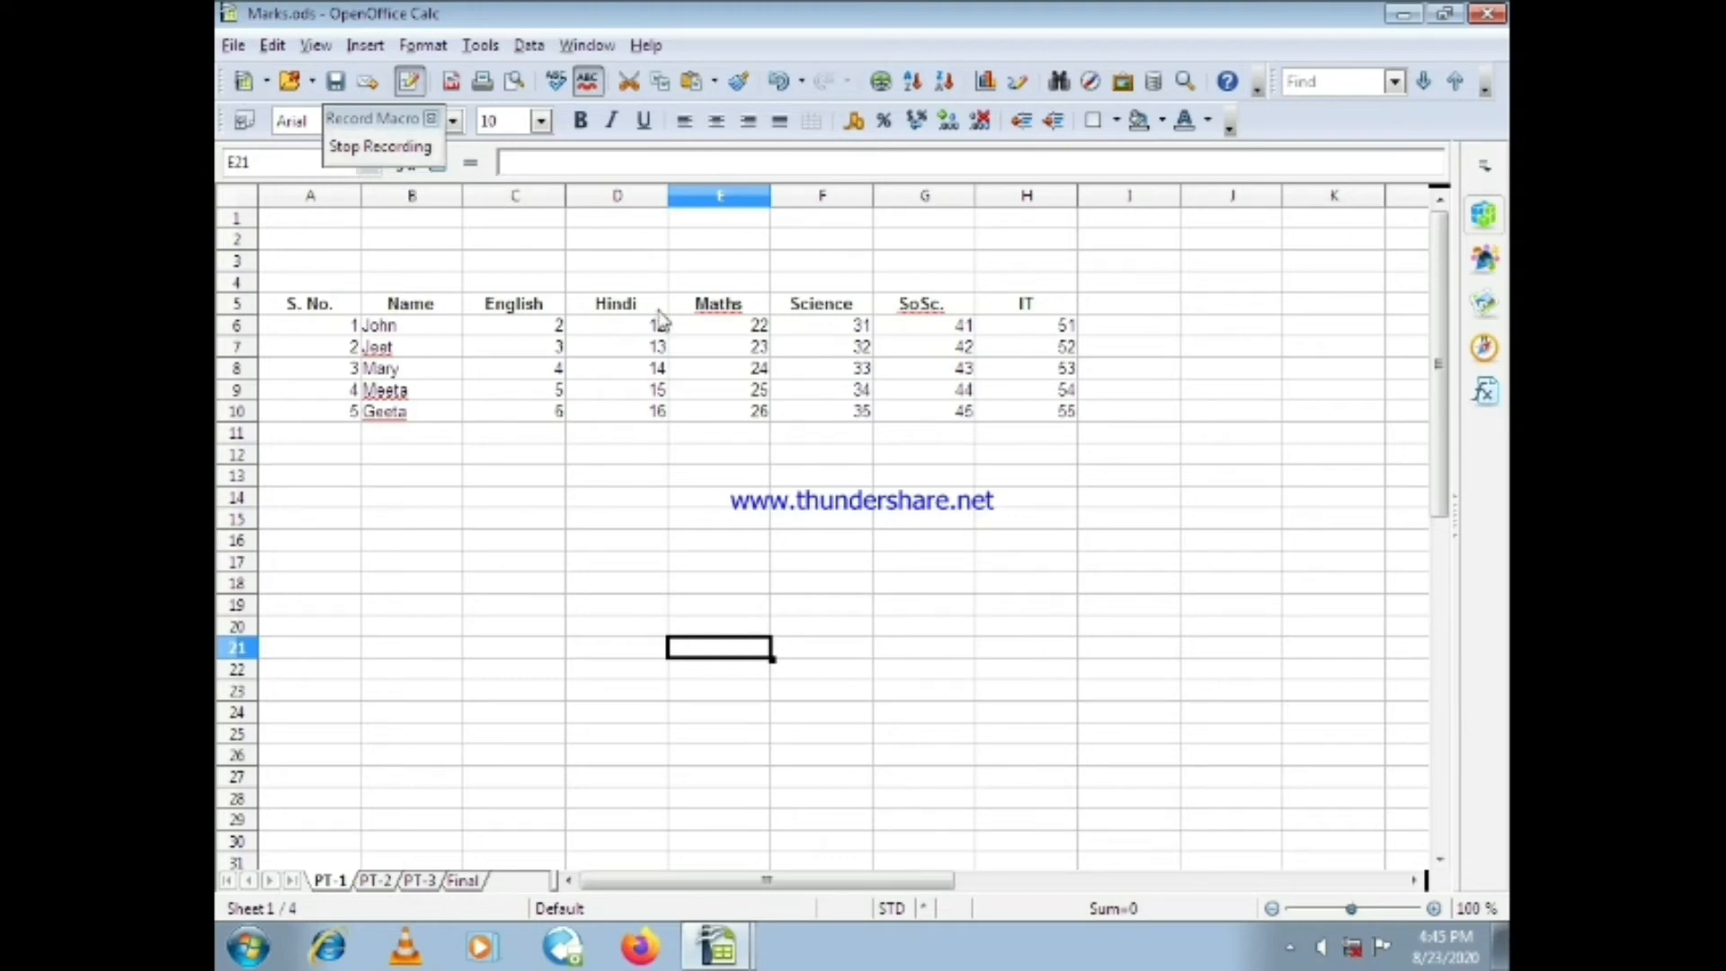
Enter the title "Marks of Class X A" in cell D3
click(595, 260)
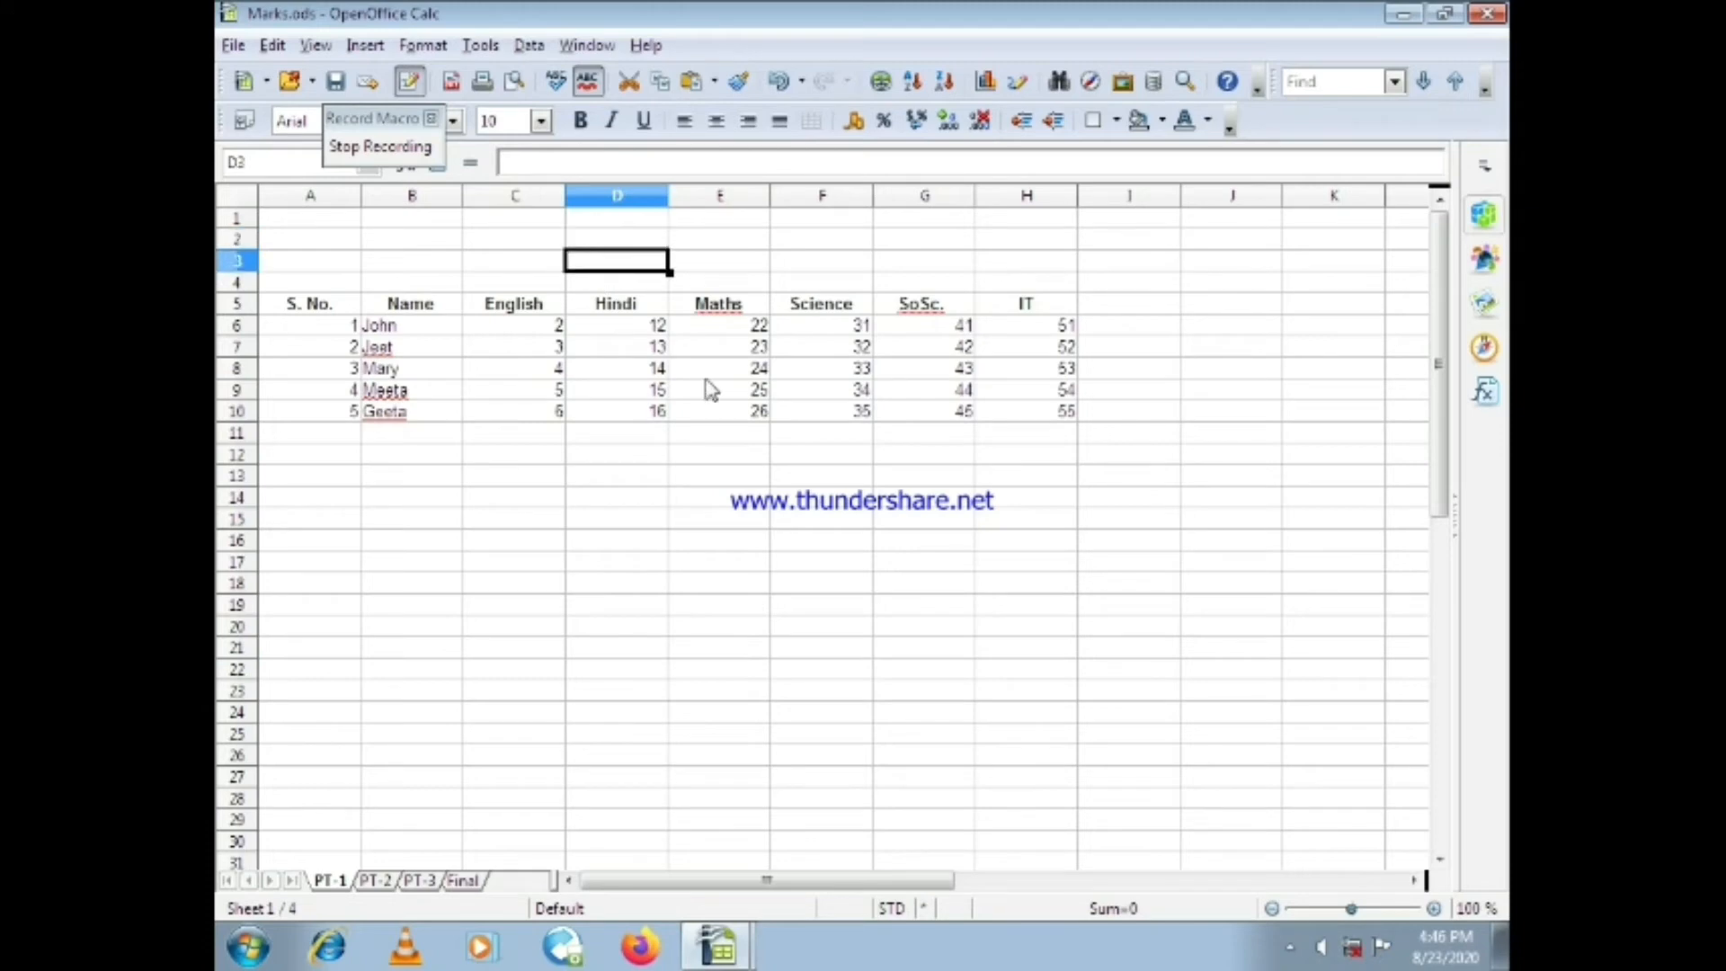
text(Marks of Class X A)
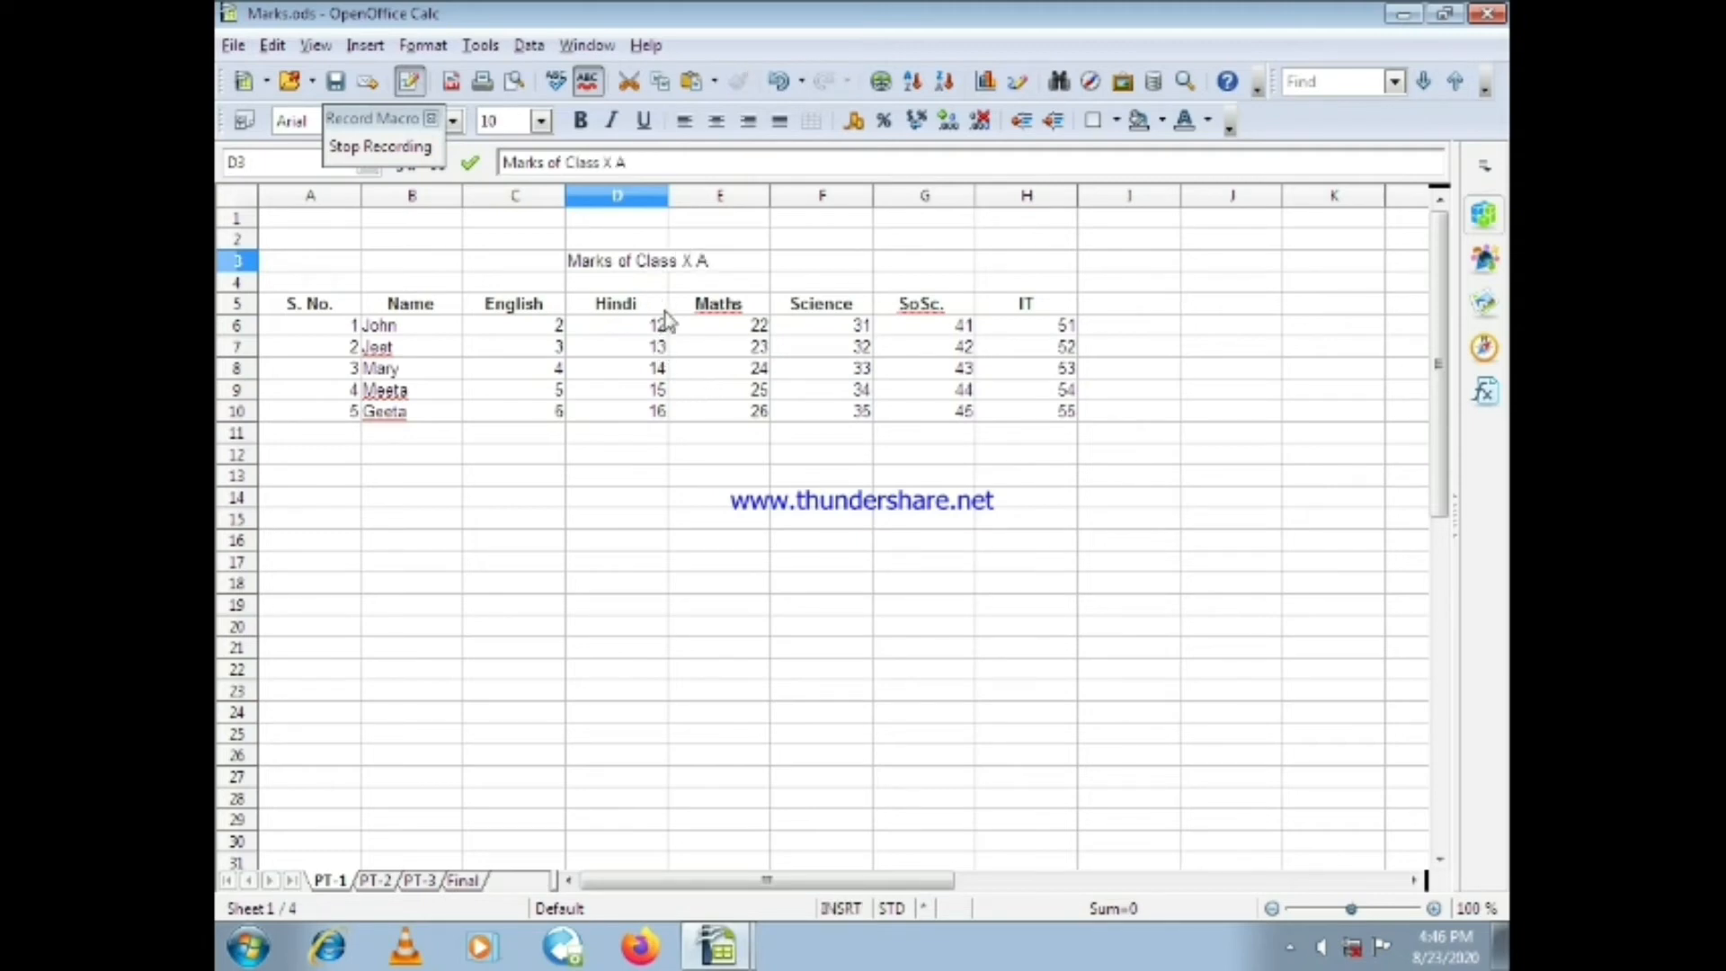
click(715, 369)
Make the title in D3 bold and underlined with a font size of 15
click(616, 270)
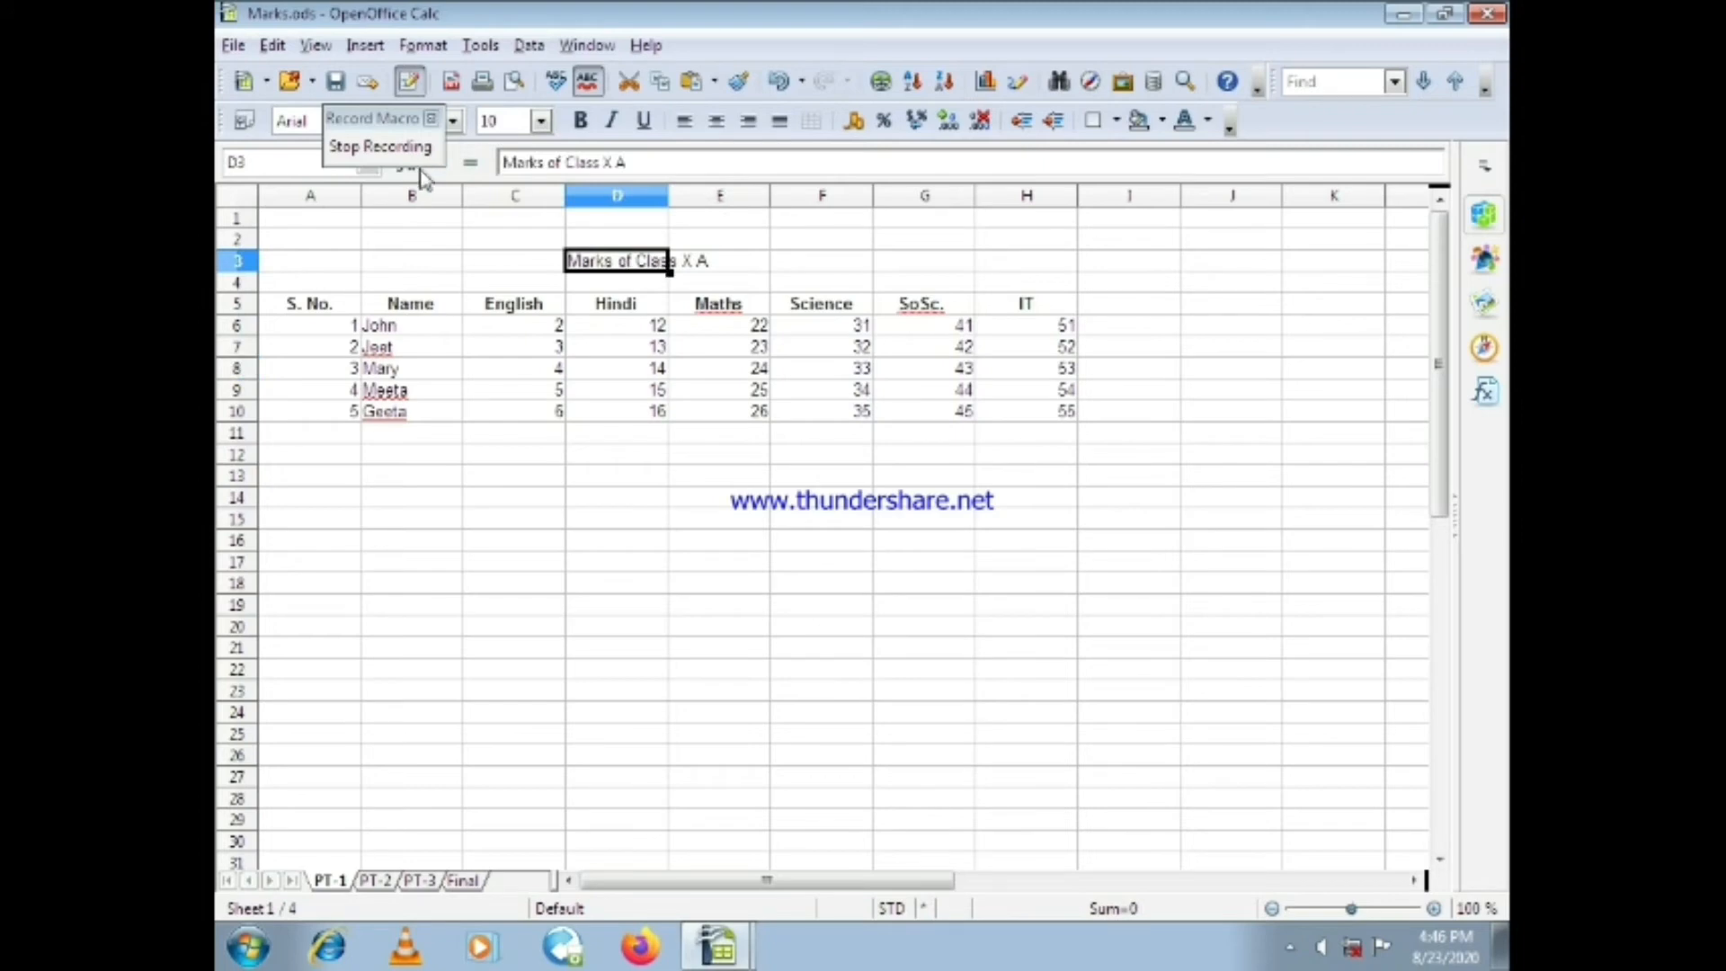
click(580, 120)
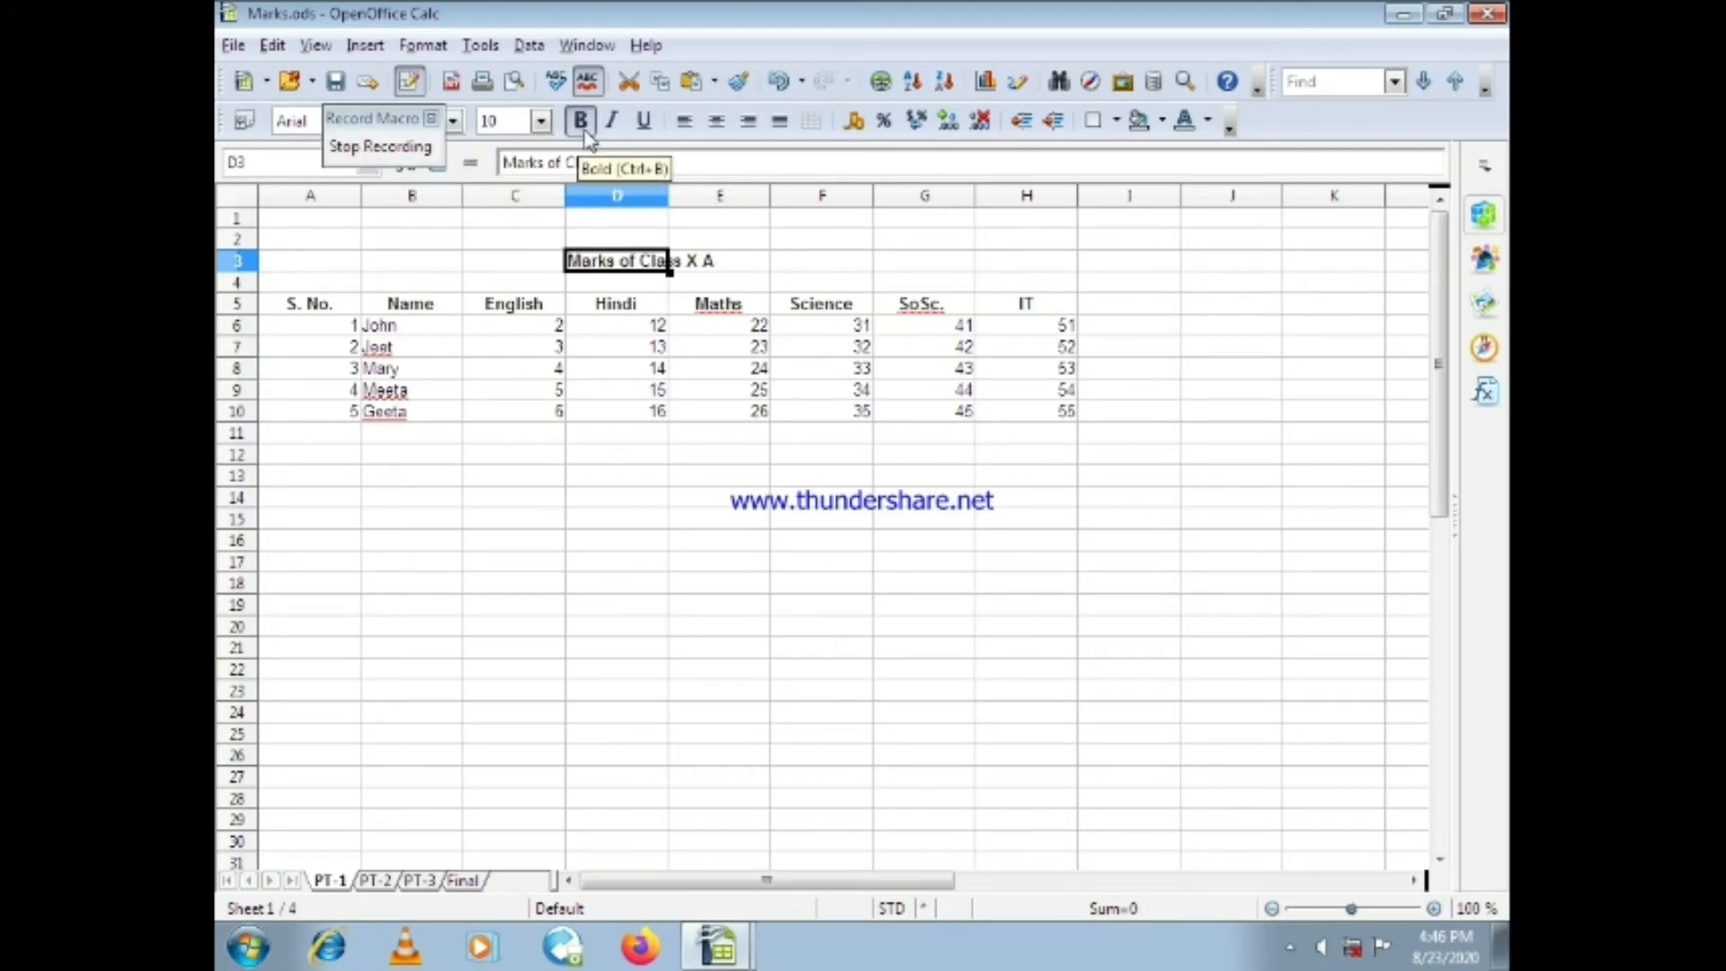
click(644, 120)
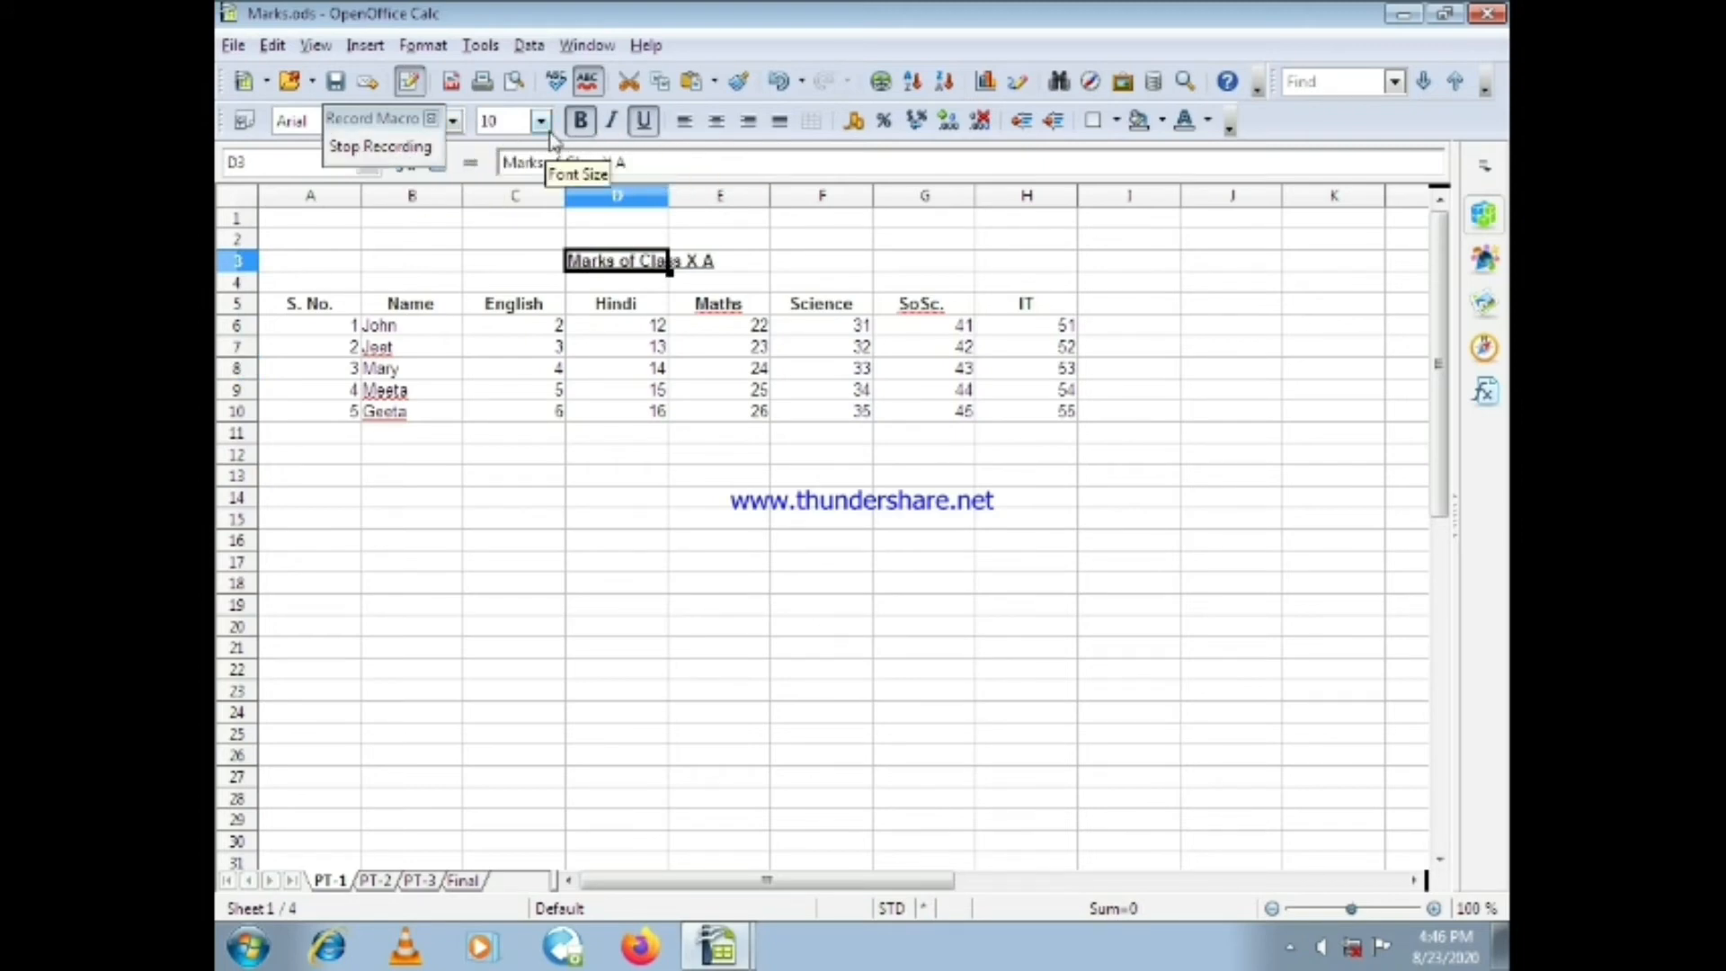
click(540, 120)
click(514, 348)
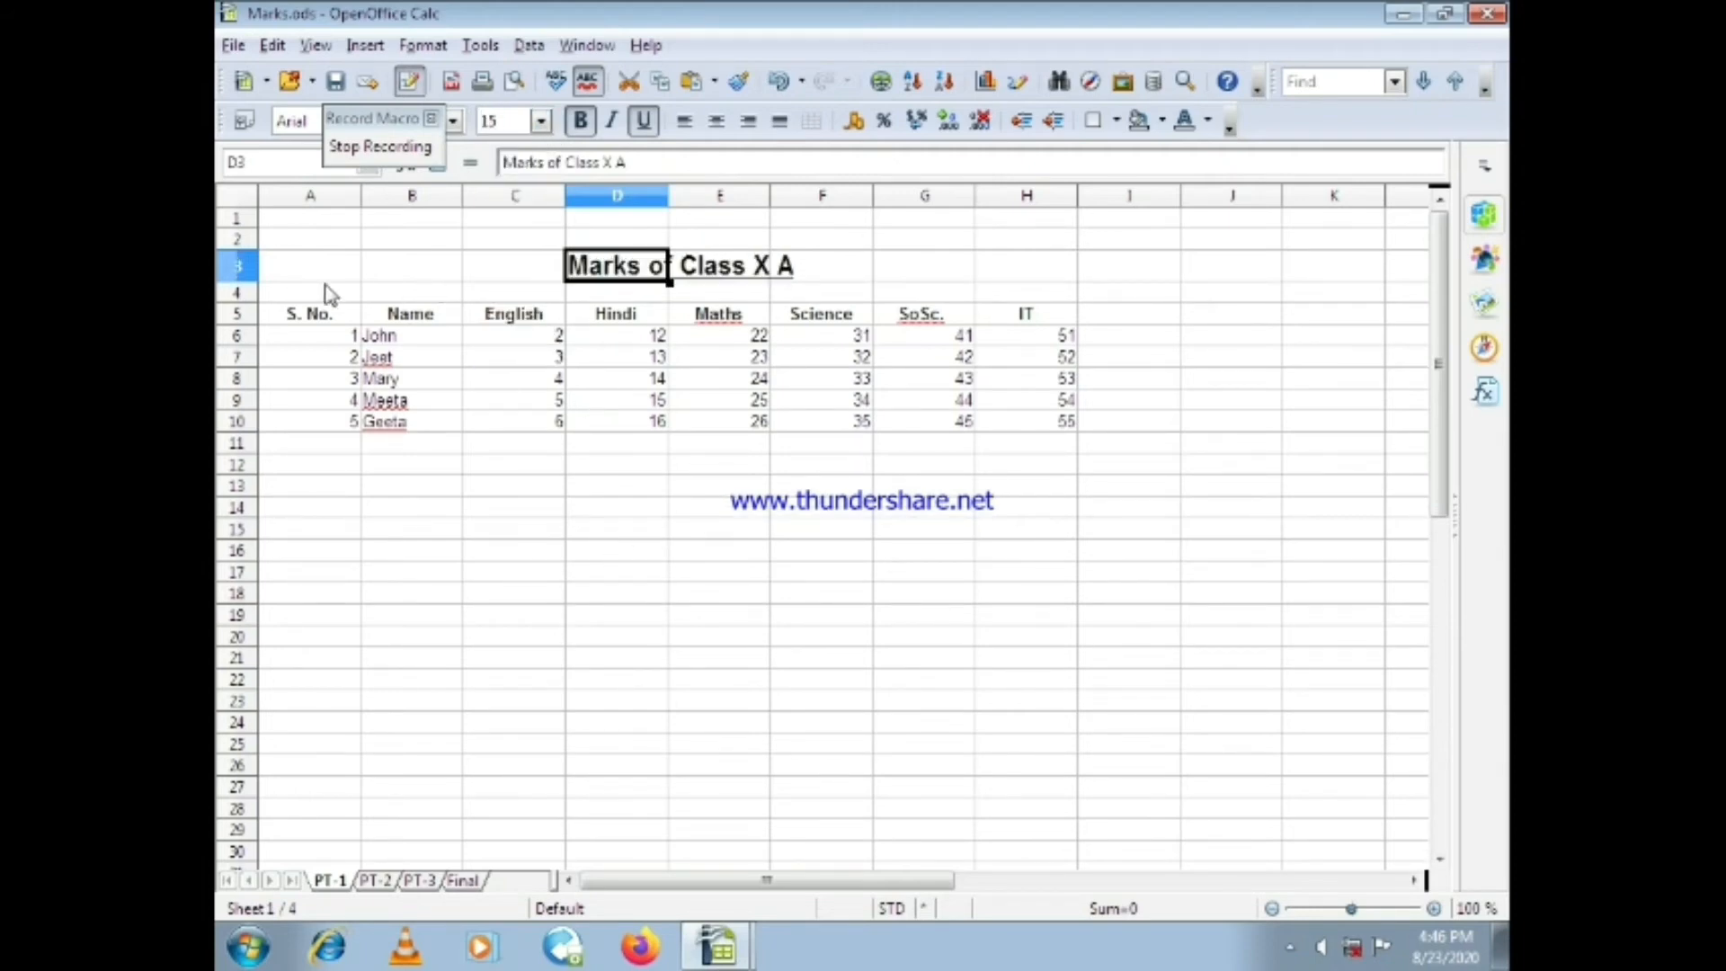
Change the font color of the table headings in A5:H5 to light blue
click(304, 320)
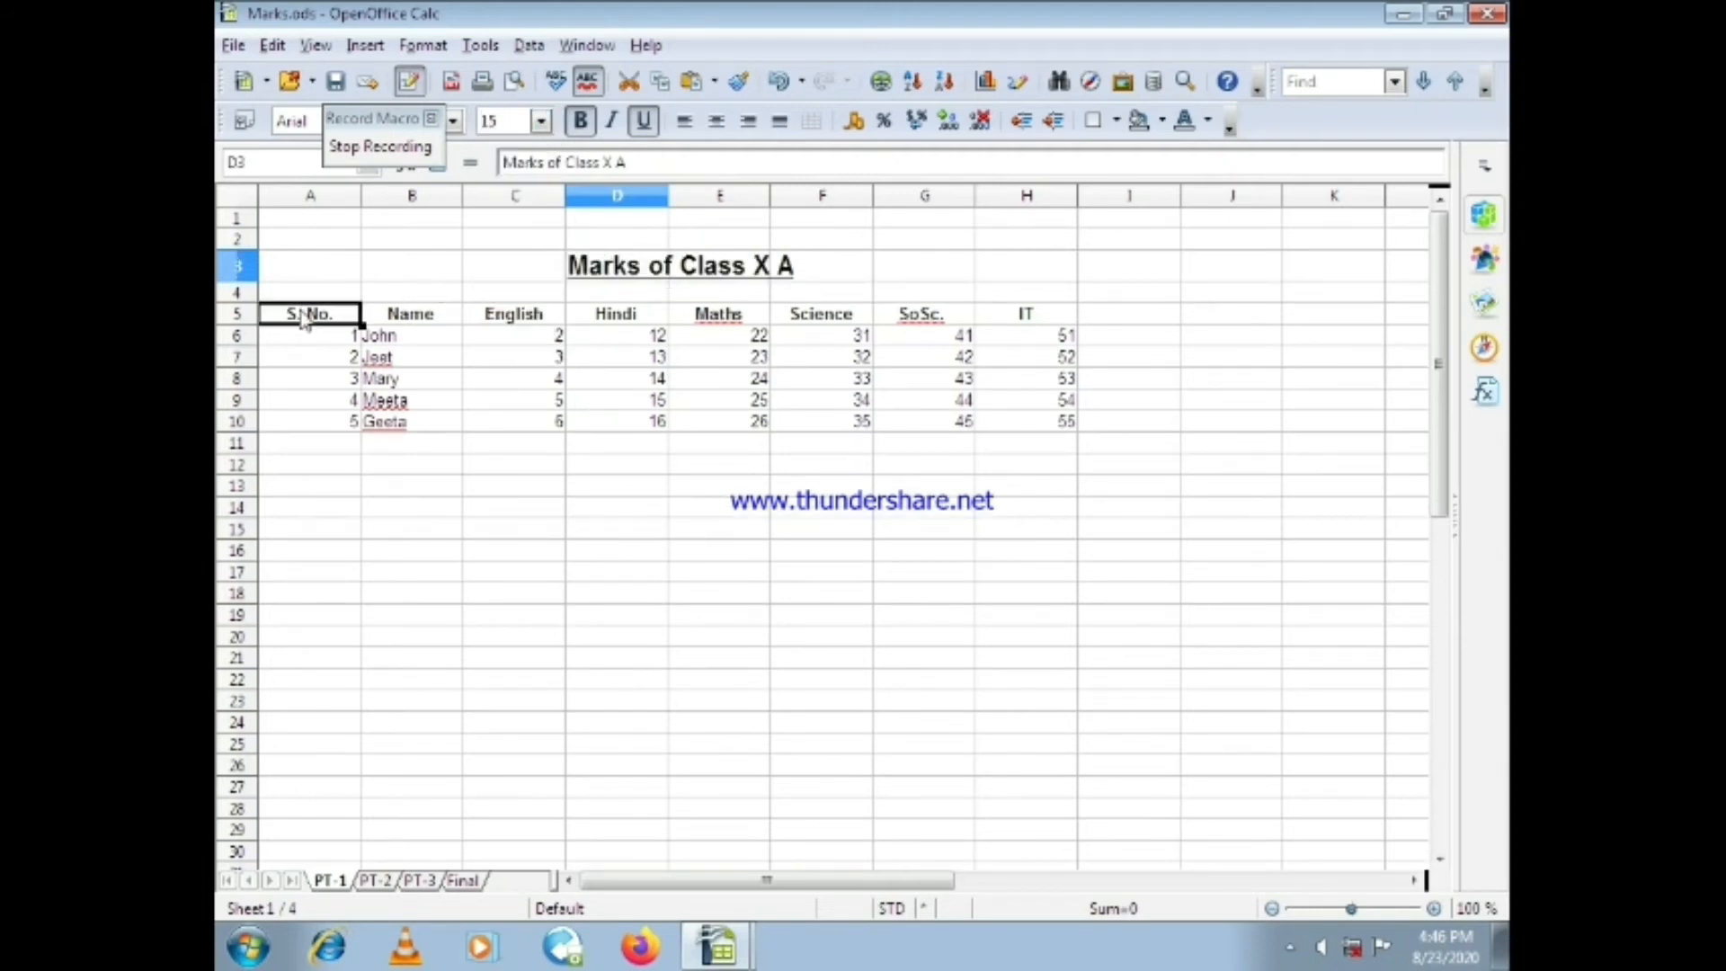
shift+click(1057, 324)
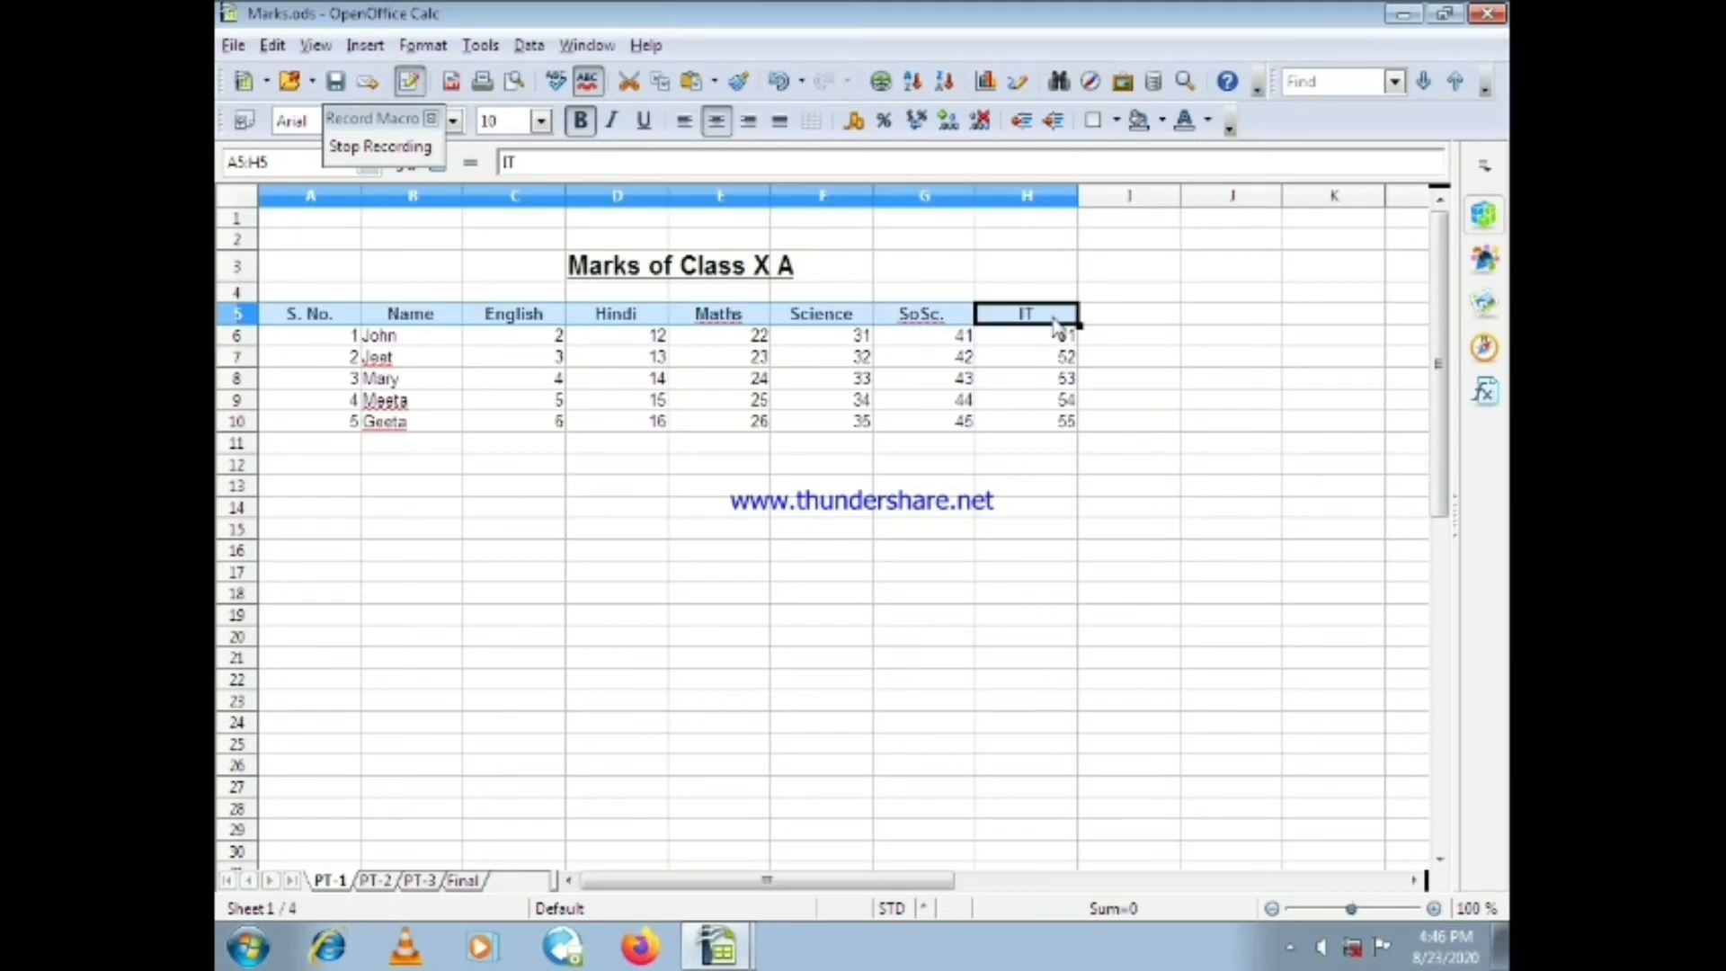
click(1207, 120)
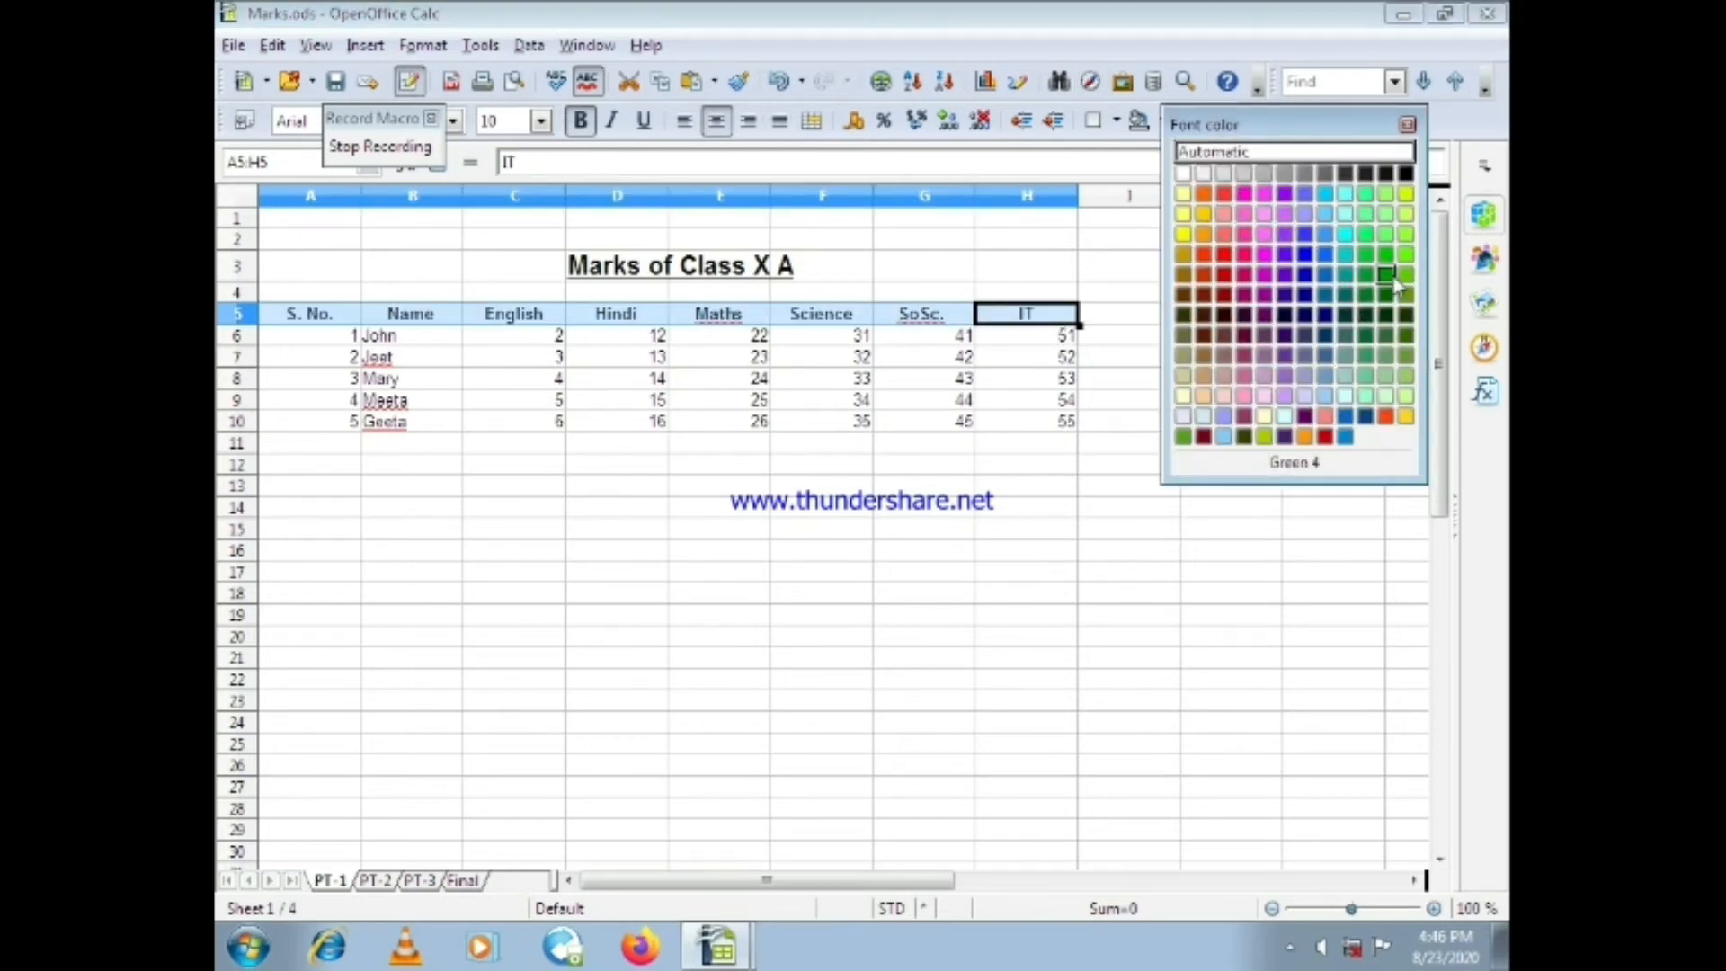
click(1325, 255)
click(762, 576)
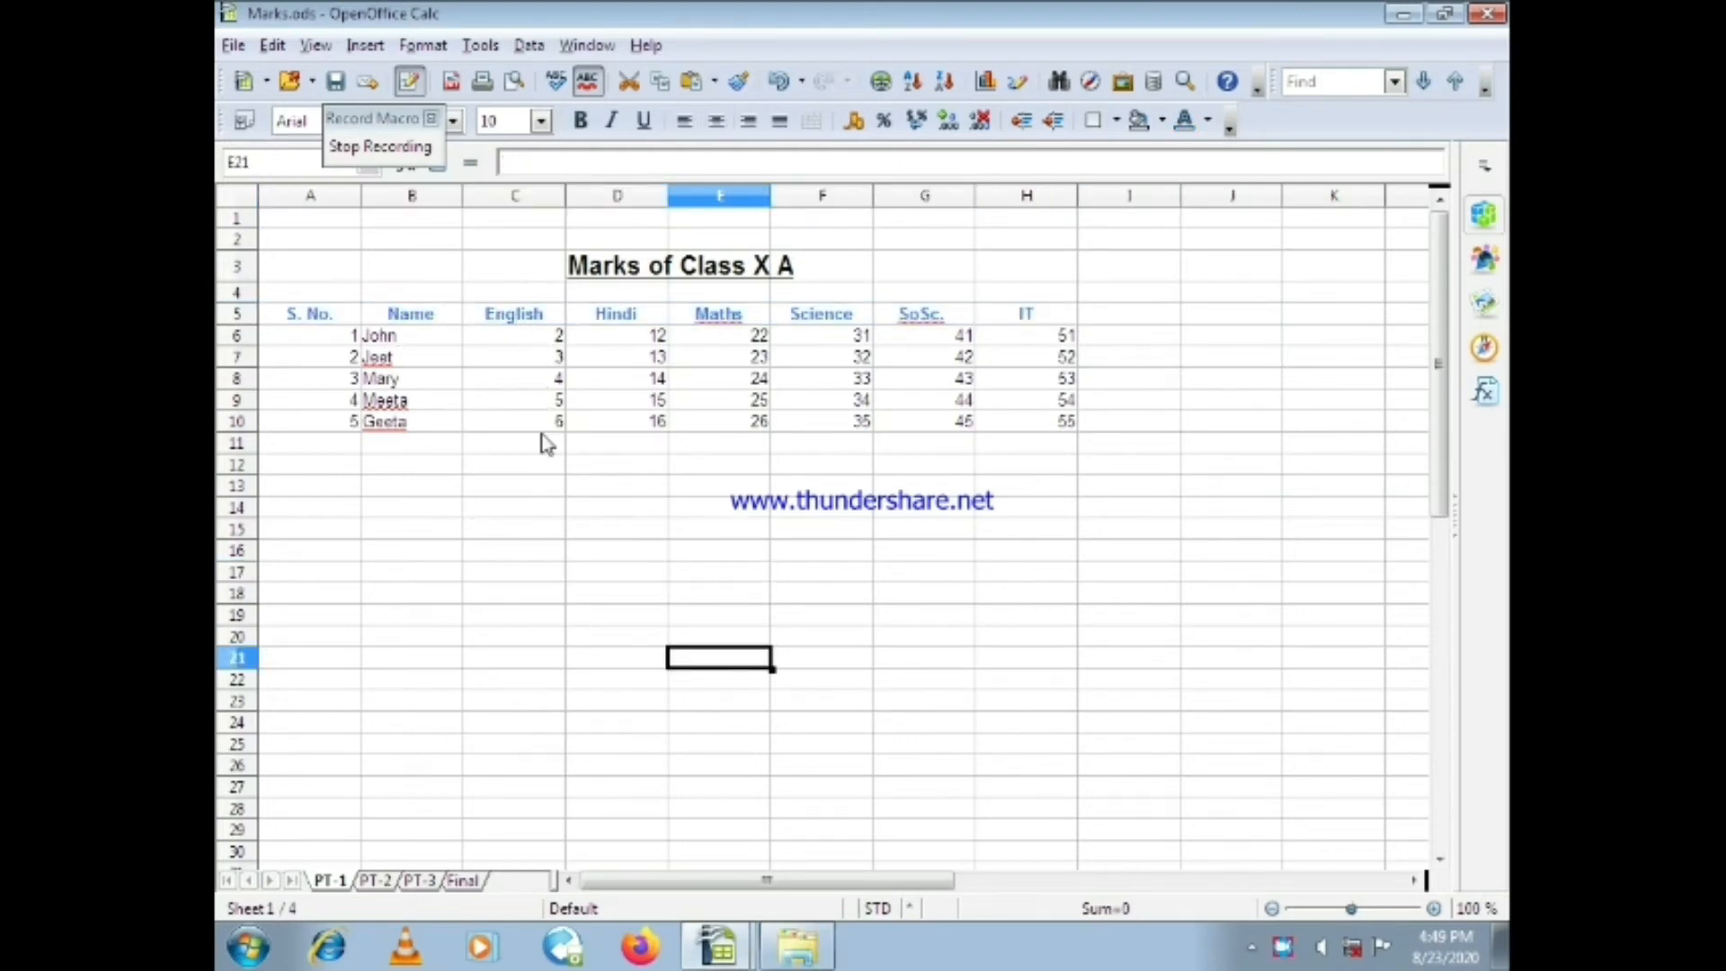
Enter the label "Total" in cell B11 below the last student name
click(544, 444)
click(456, 447)
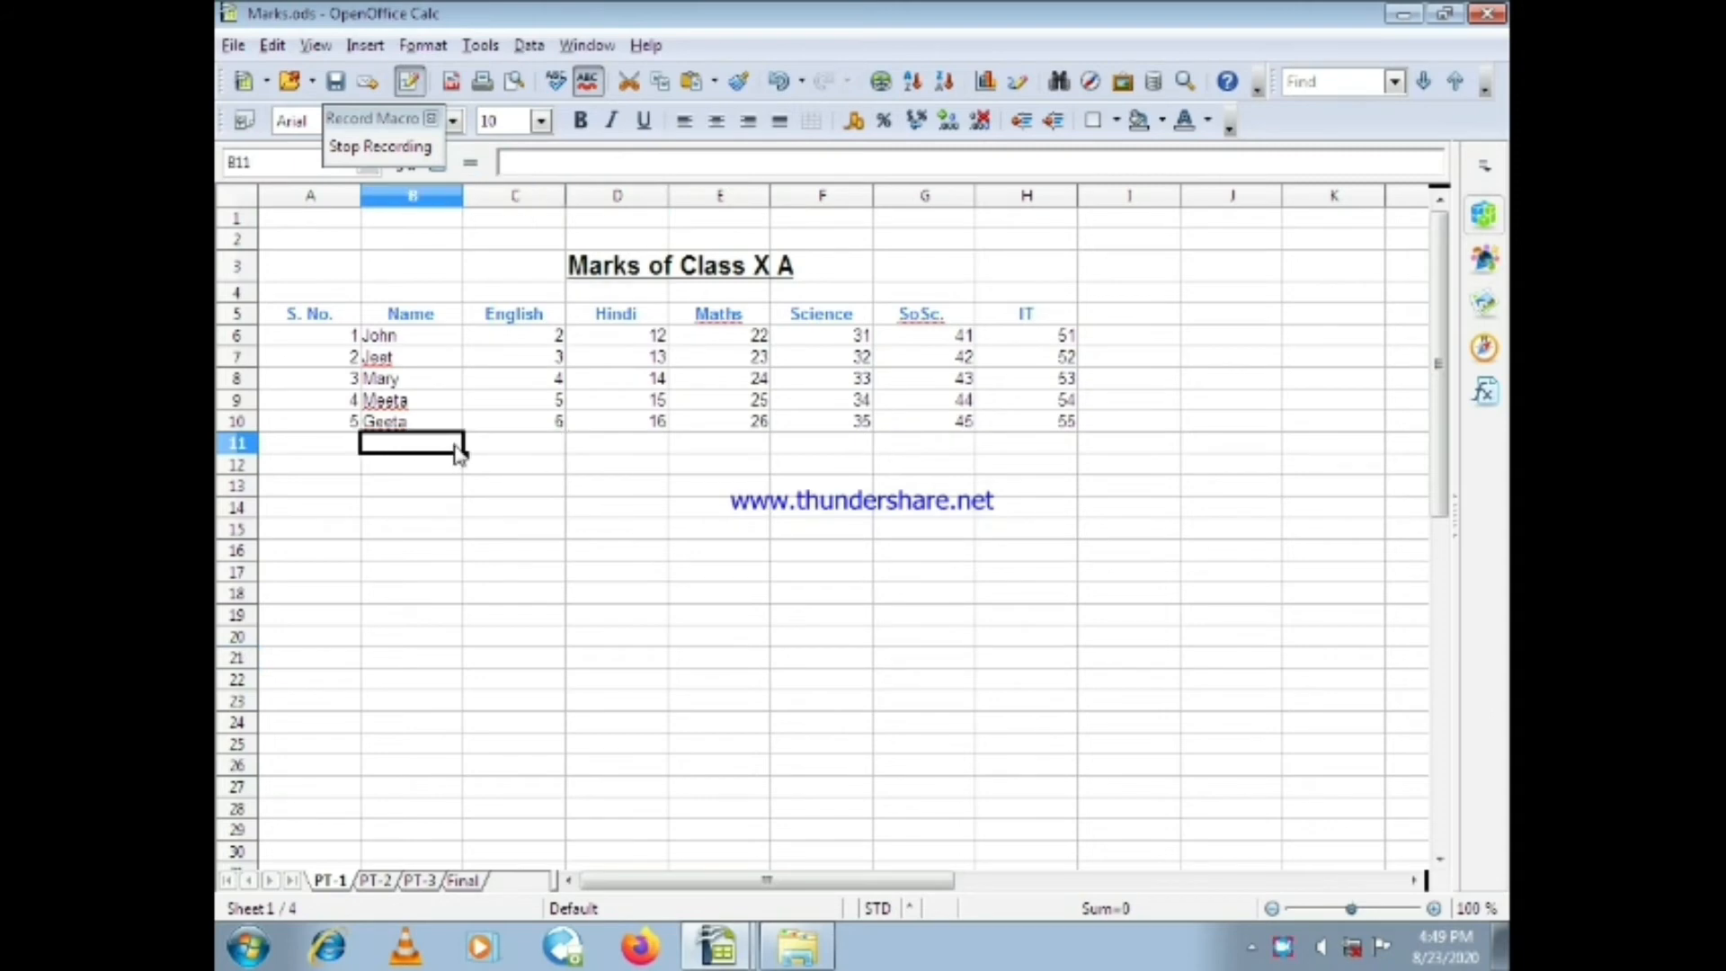
text(Tota)
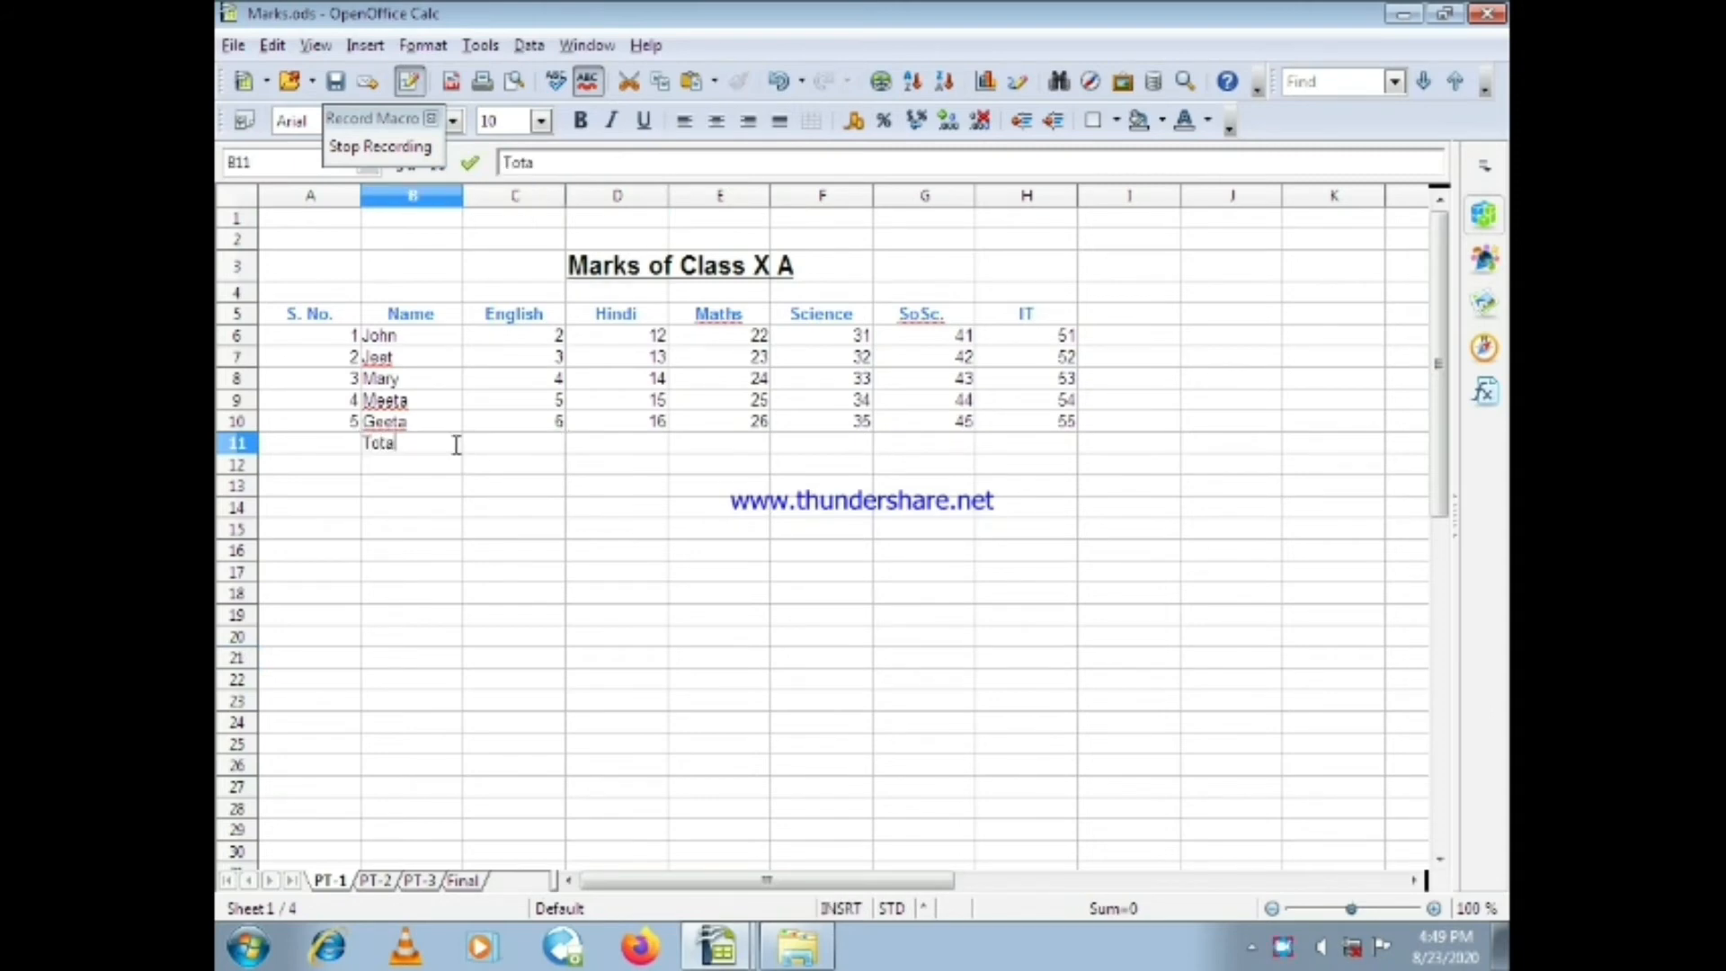
text(l)
click(395, 505)
Format the Total label in B11 as bold, right-aligned and underlined
click(407, 443)
click(581, 120)
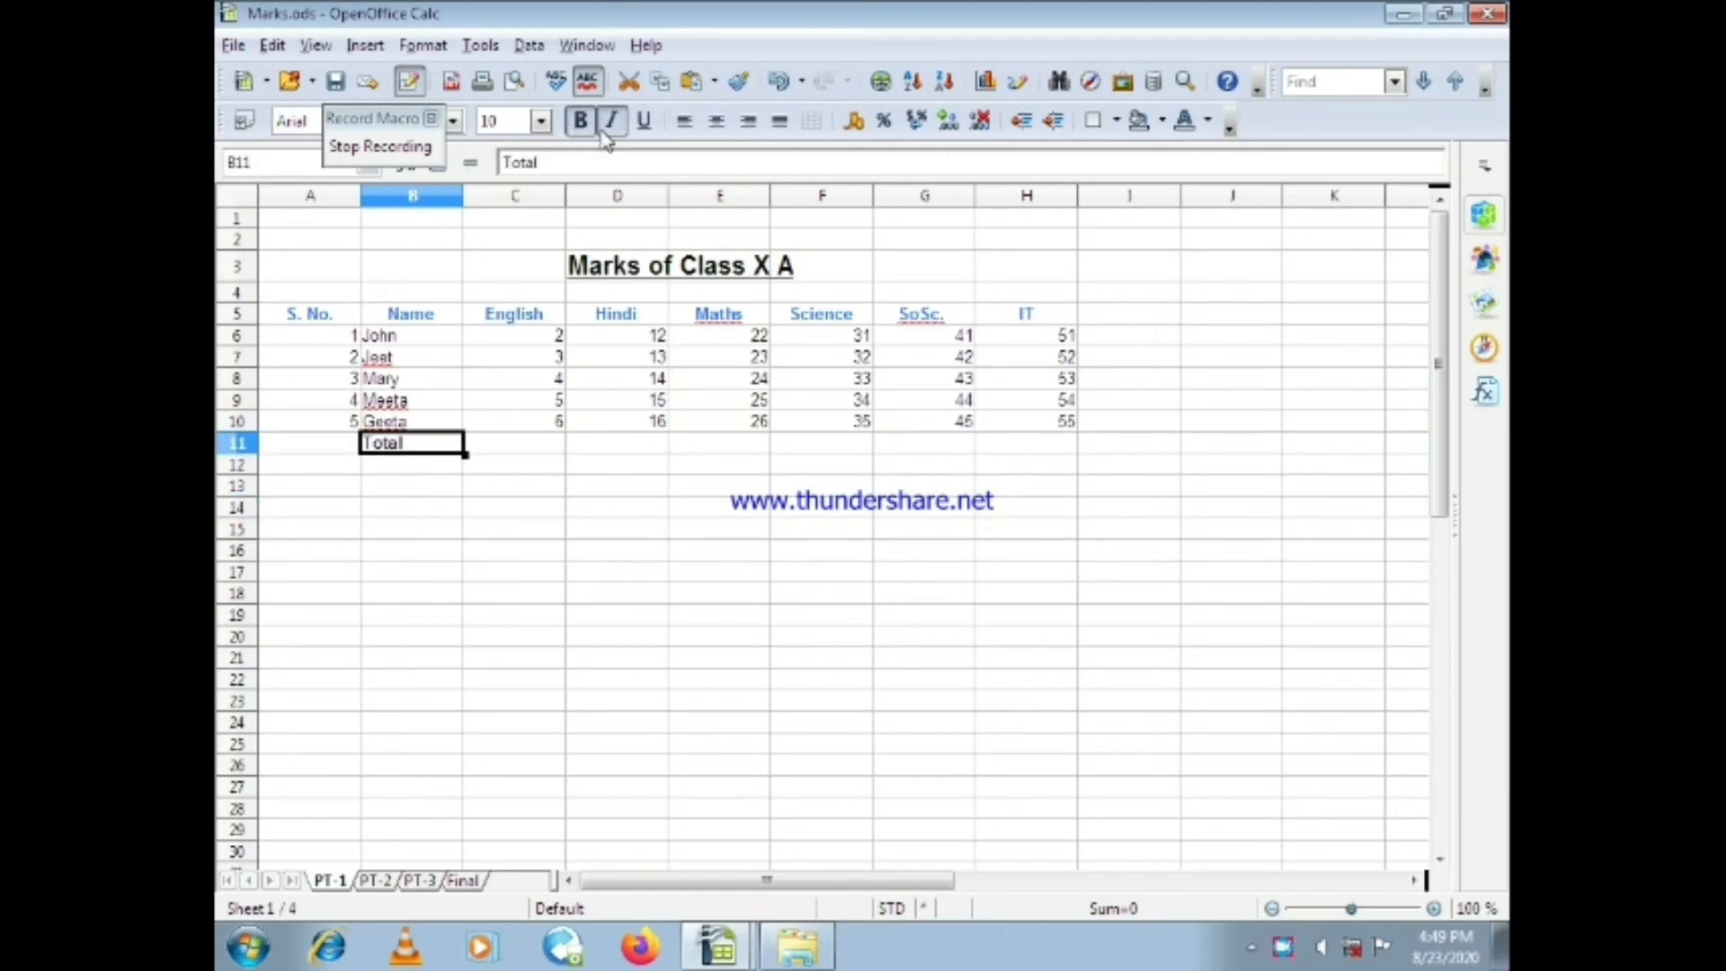
click(746, 131)
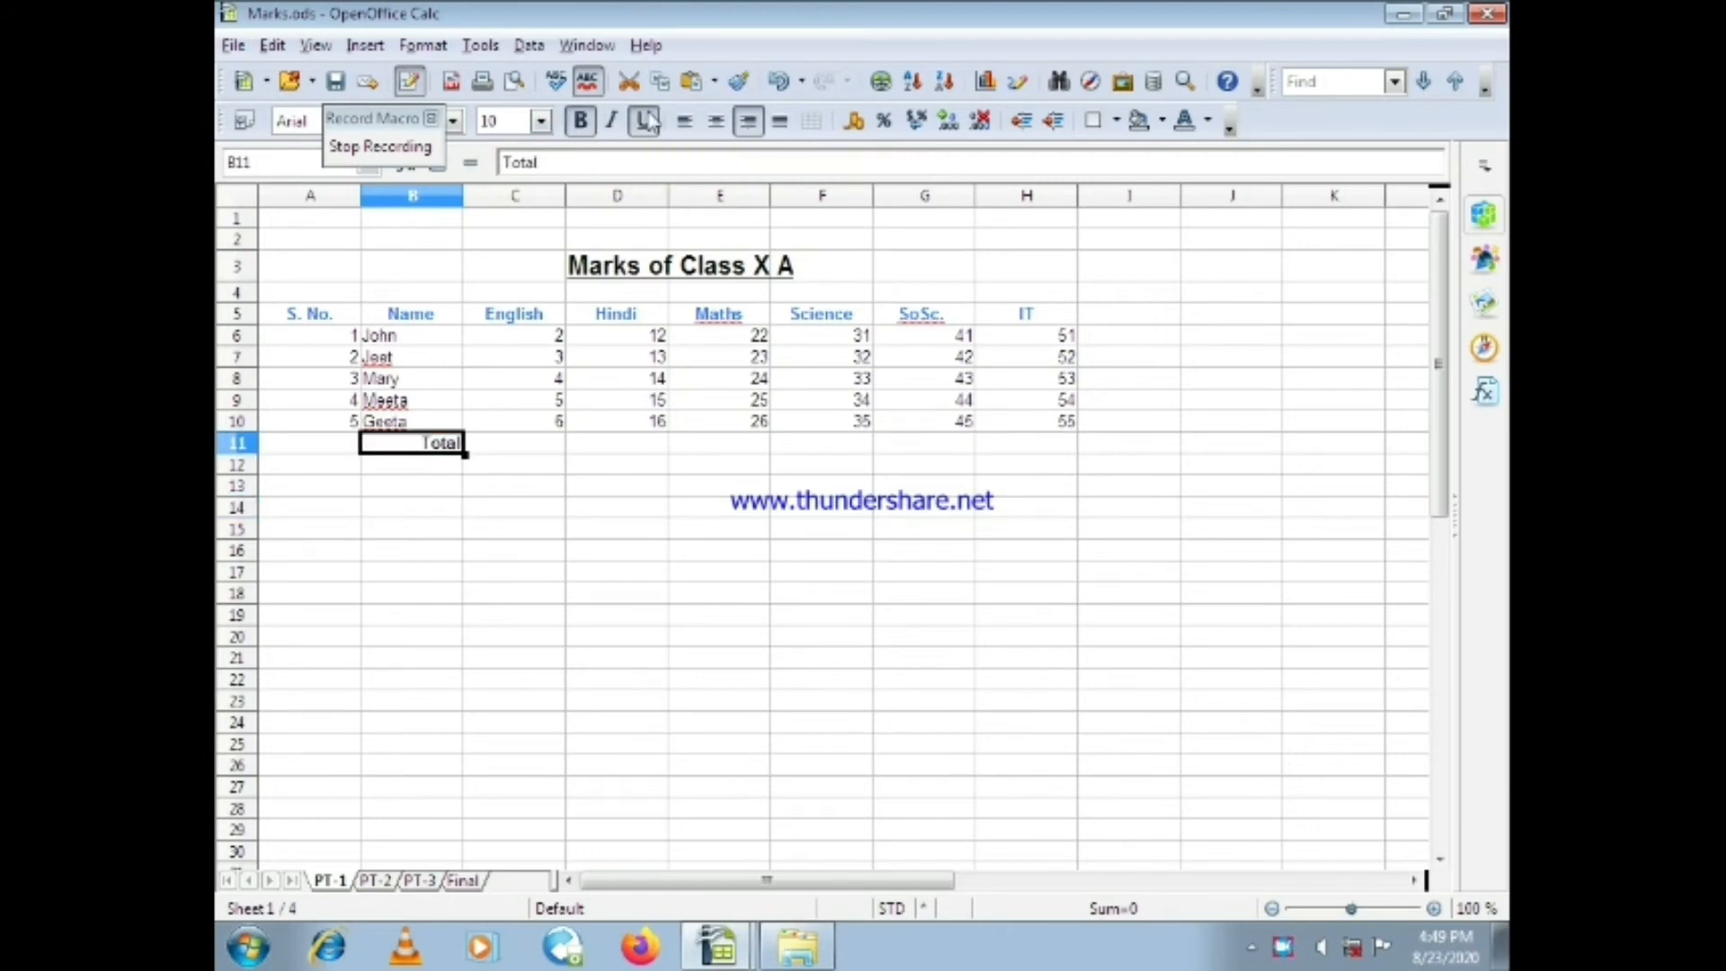
click(642, 121)
Enter the formula =C6+C7+C8+C9+C10 in cell C11 to total the English marks
click(530, 444)
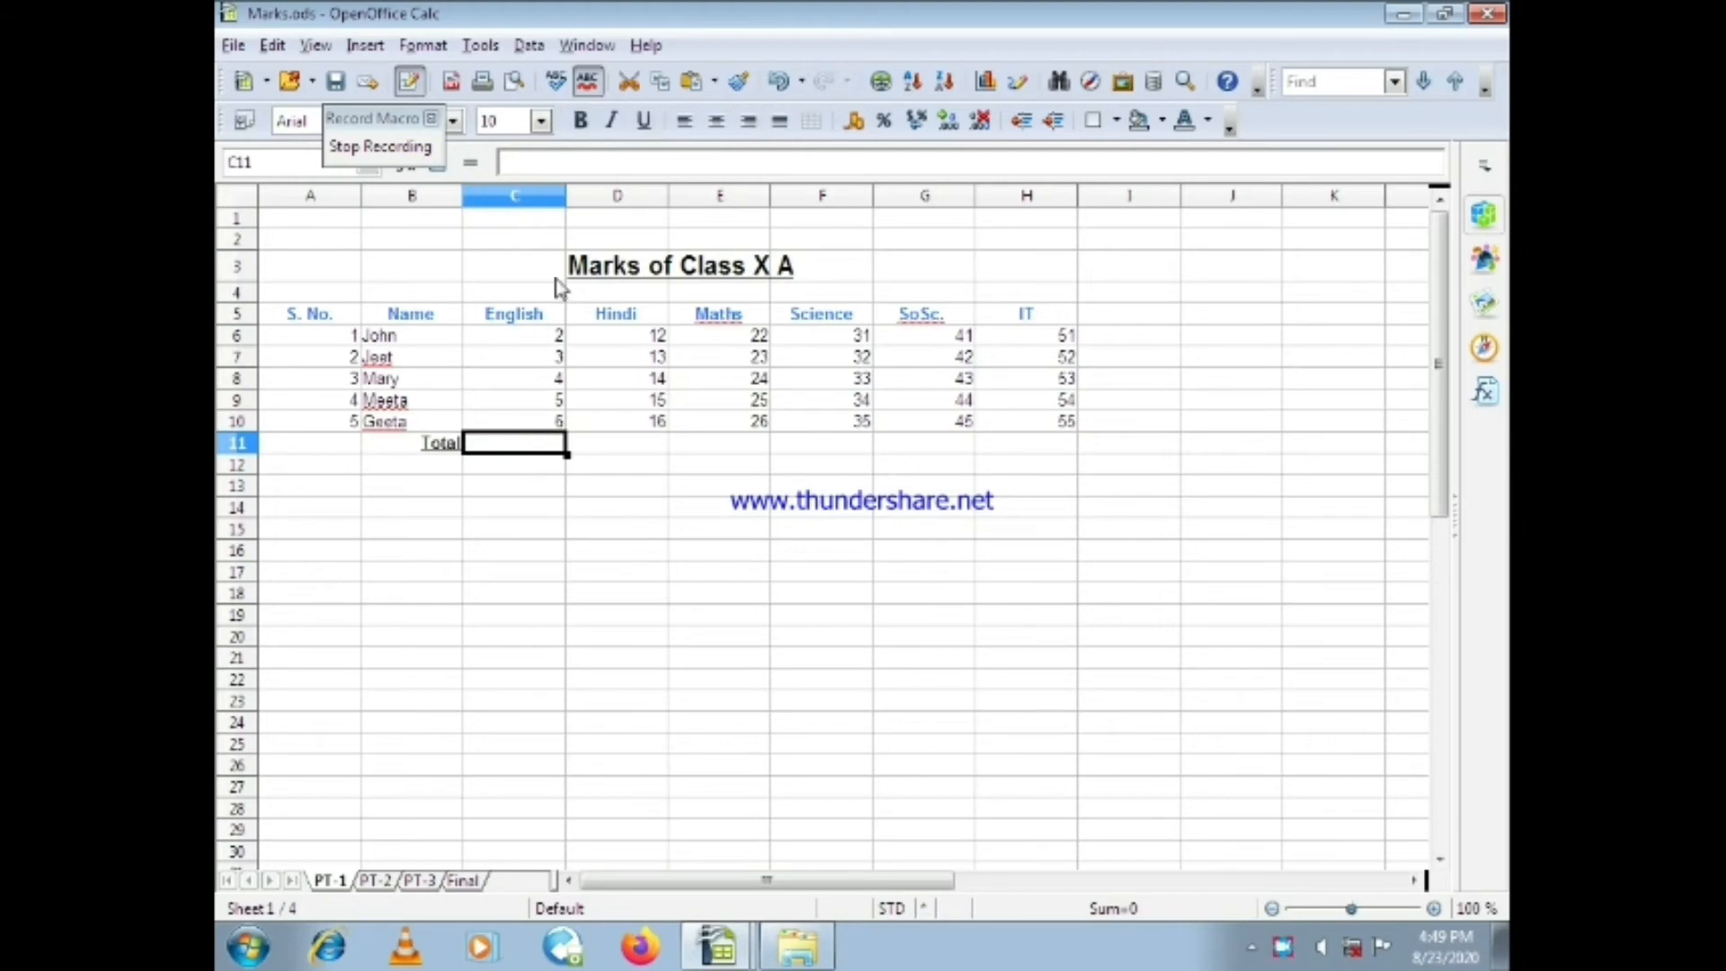
click(541, 160)
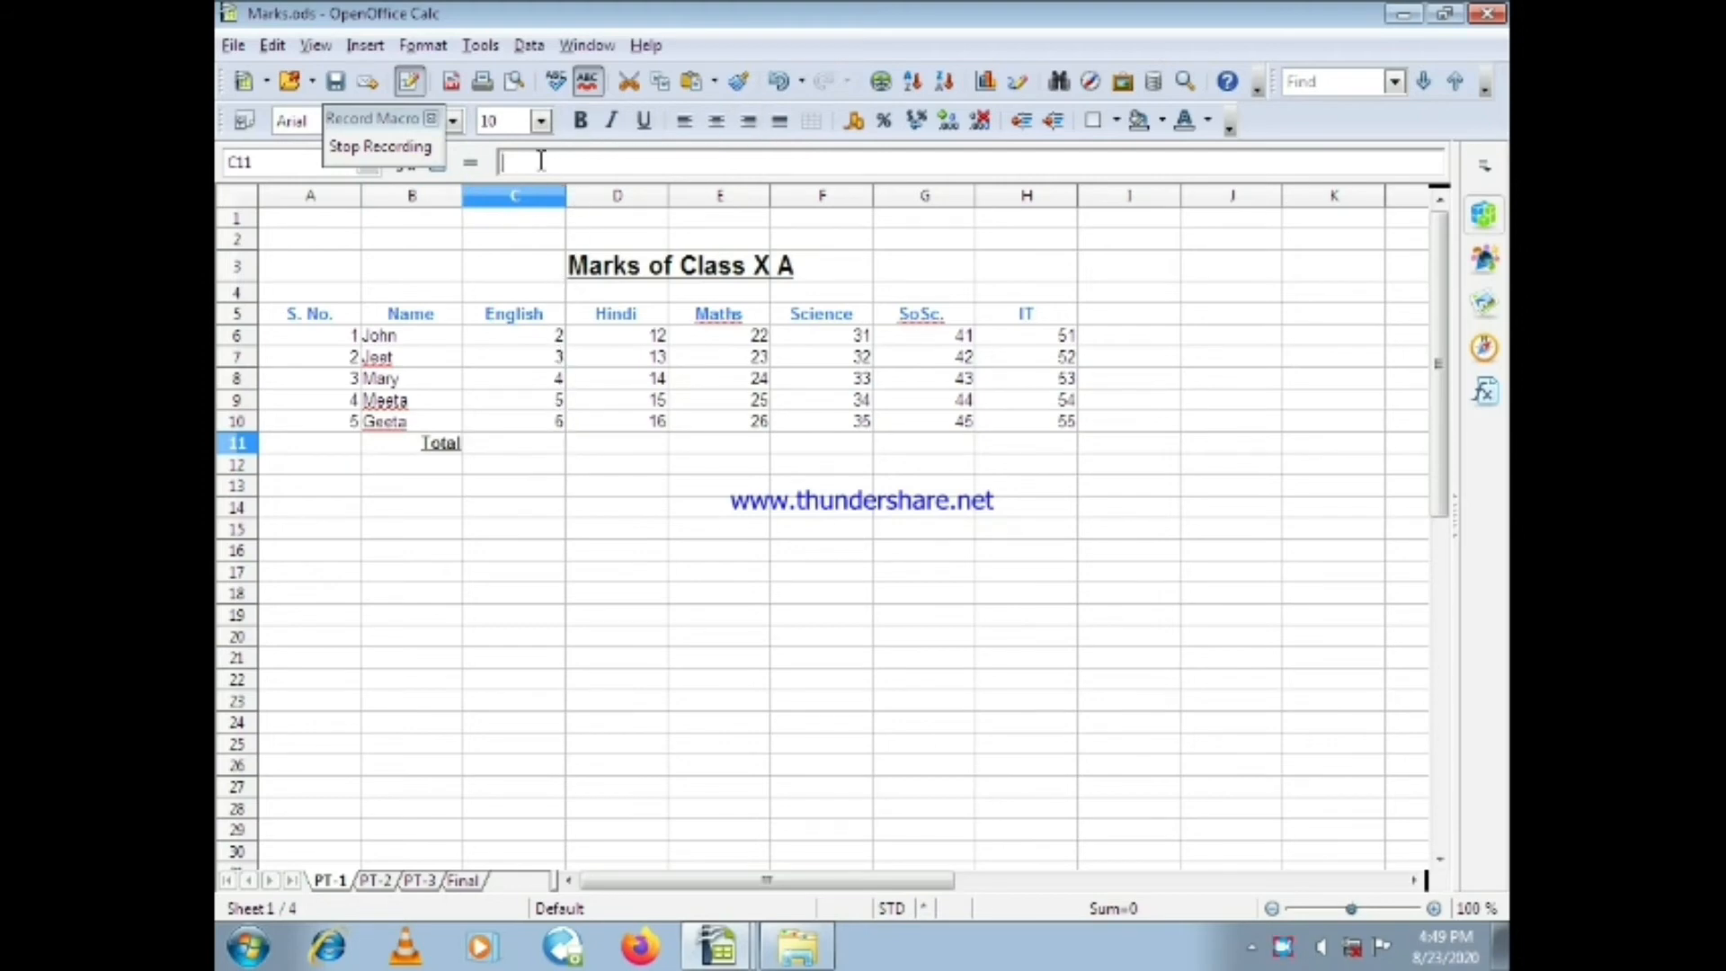
text(=)
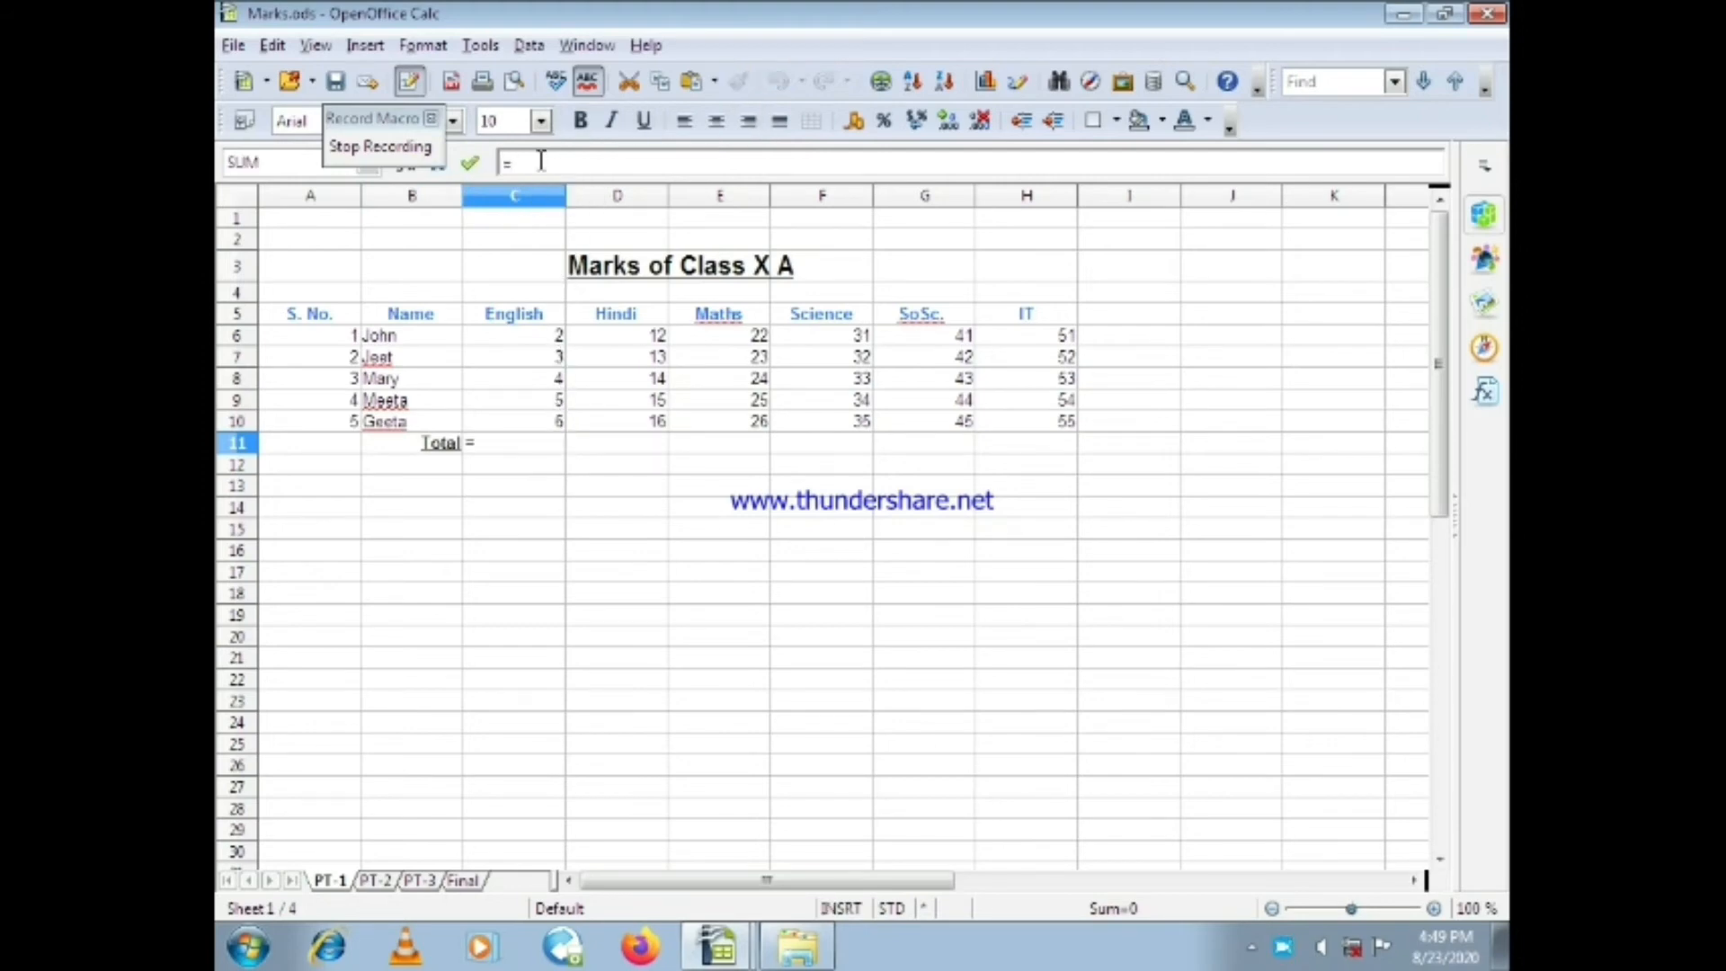
click(511, 340)
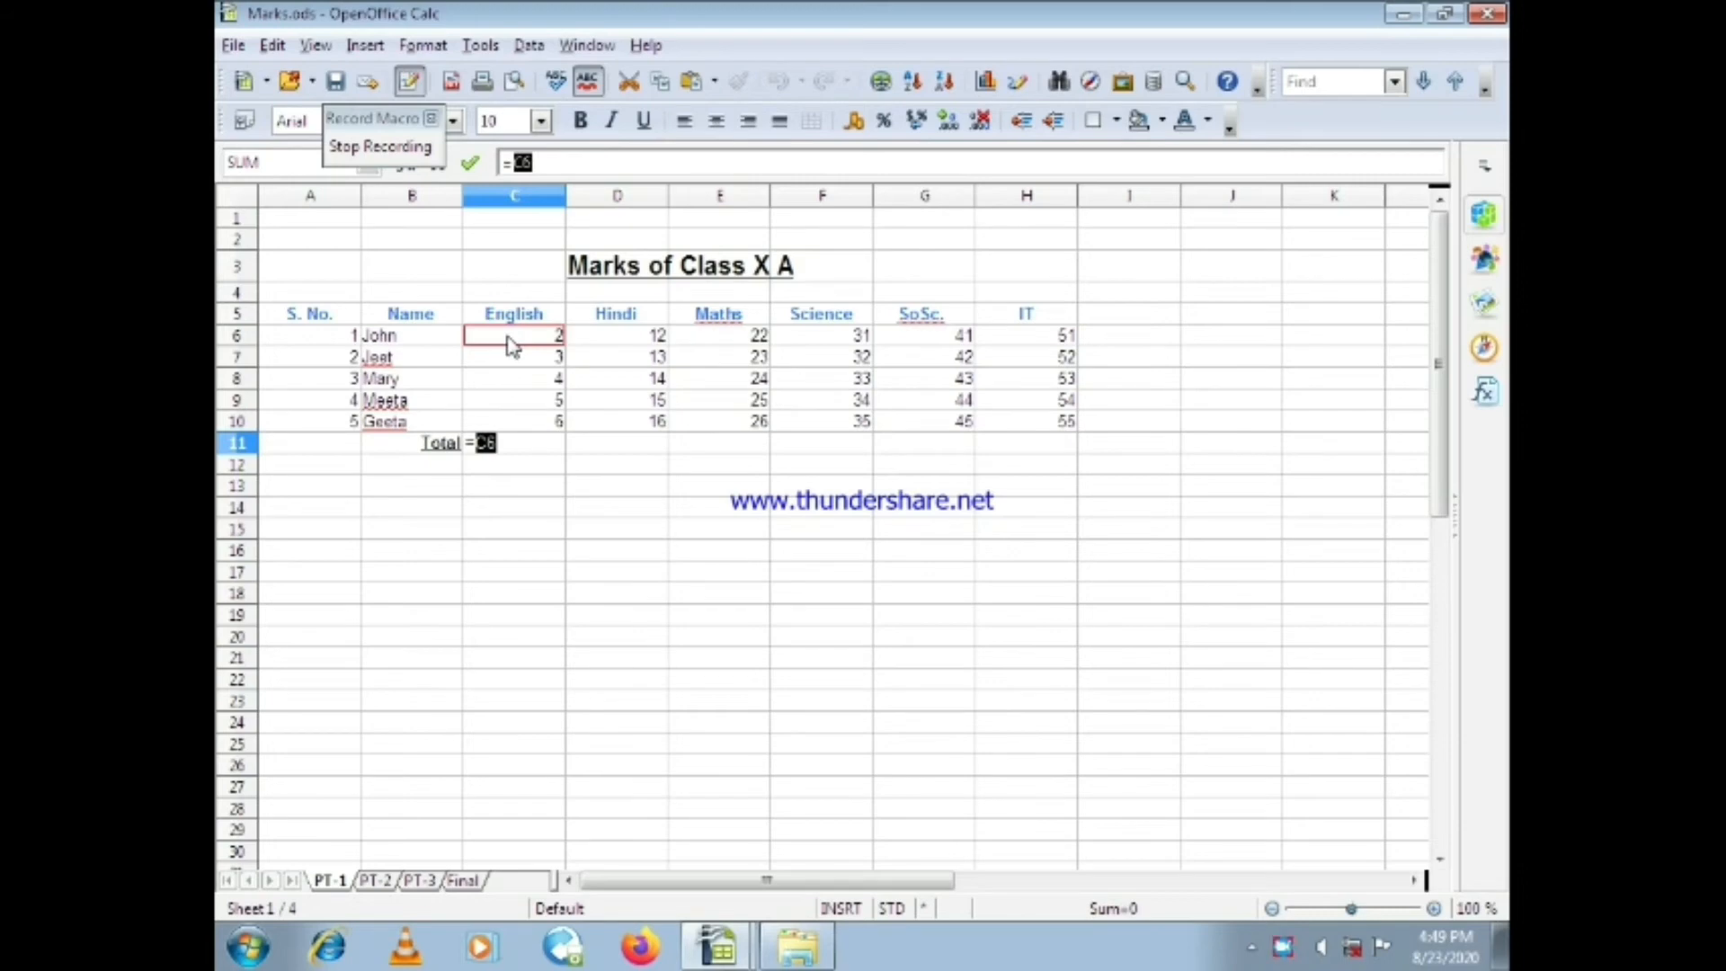
click(561, 163)
text(+)
click(508, 378)
click(505, 358)
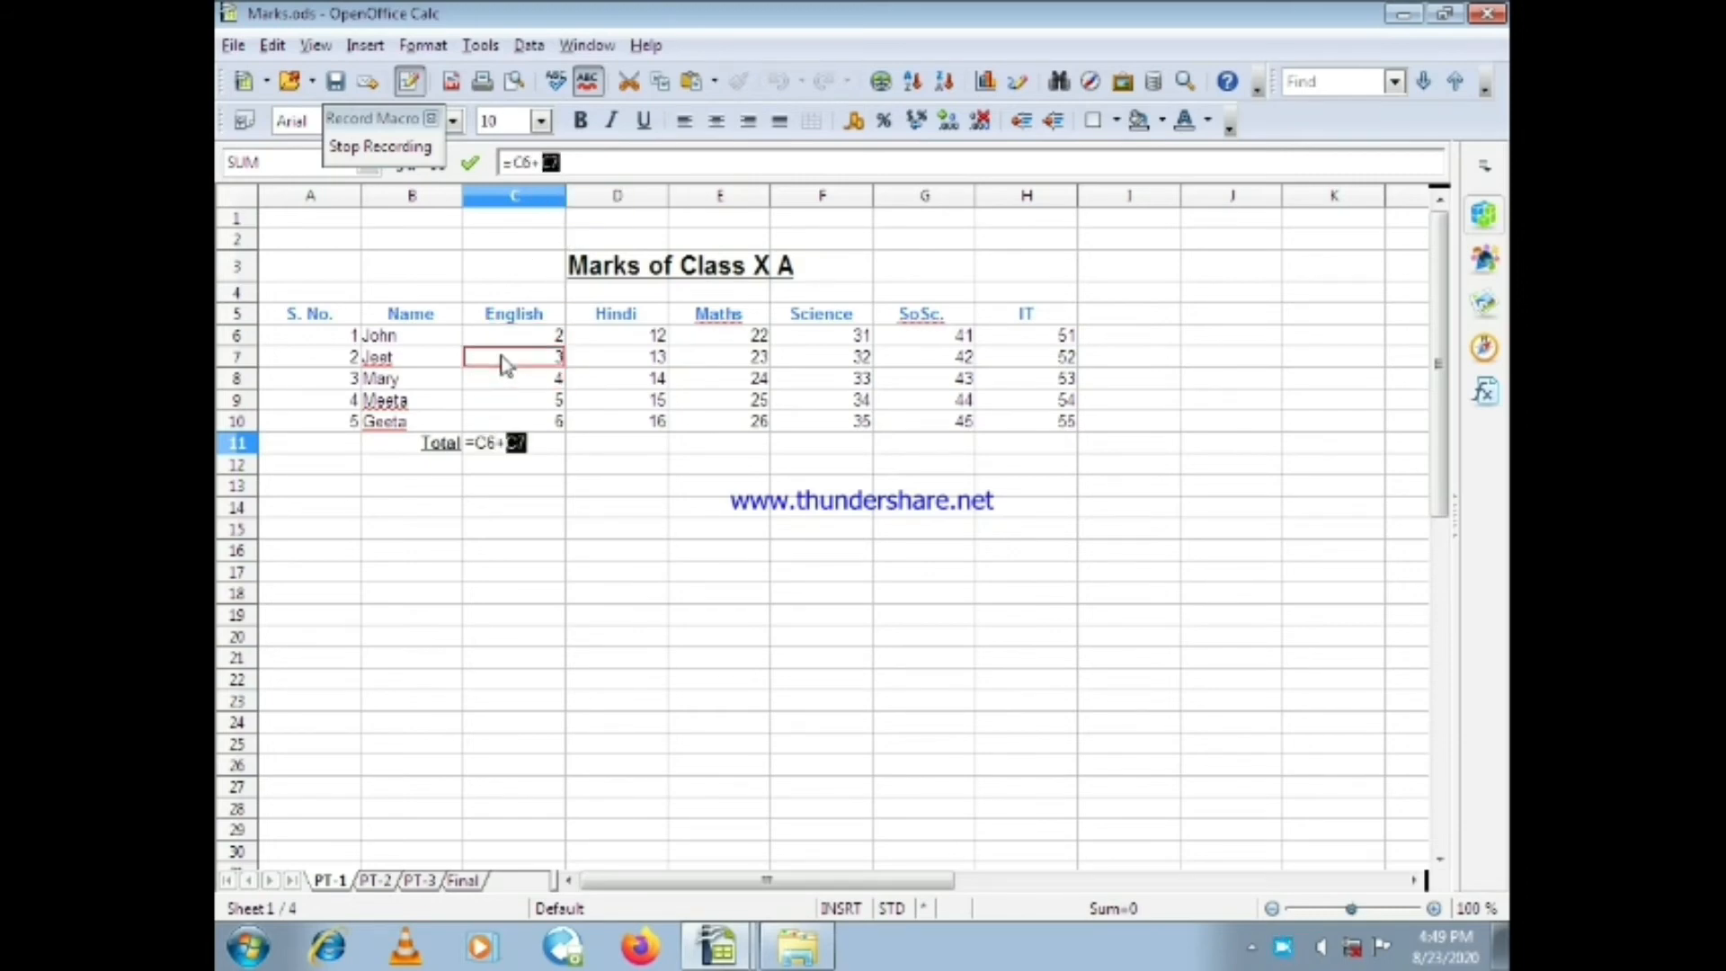
click(607, 160)
text(+)
click(476, 385)
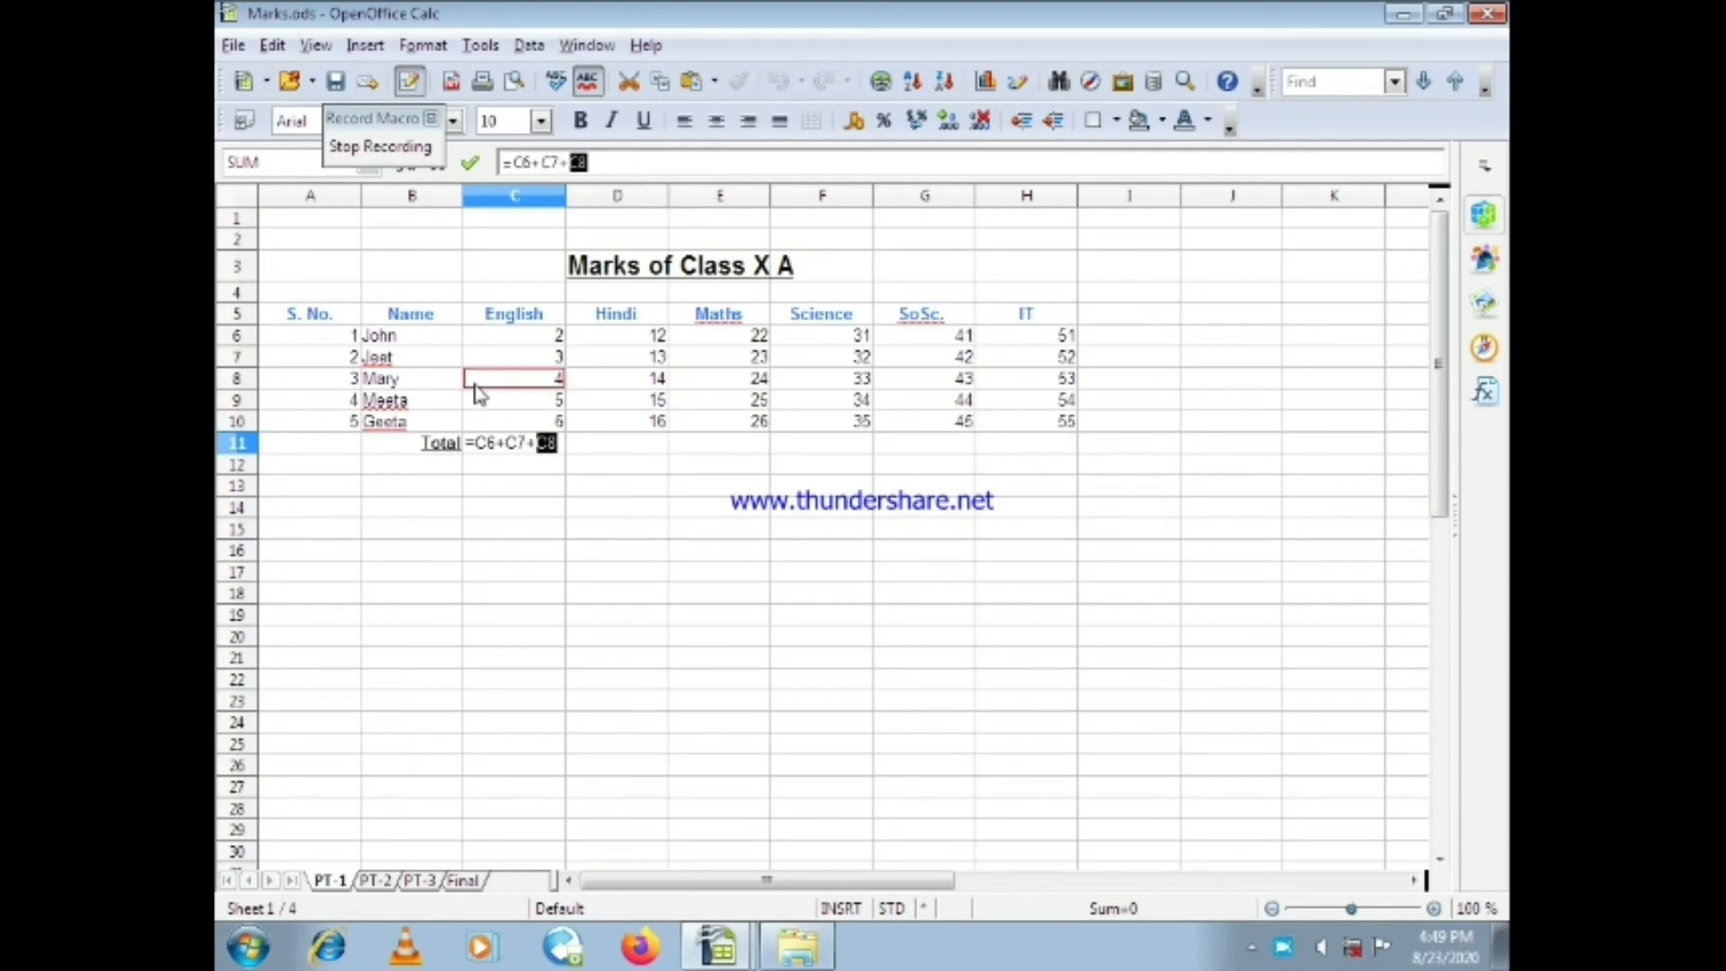
text(+)
click(489, 405)
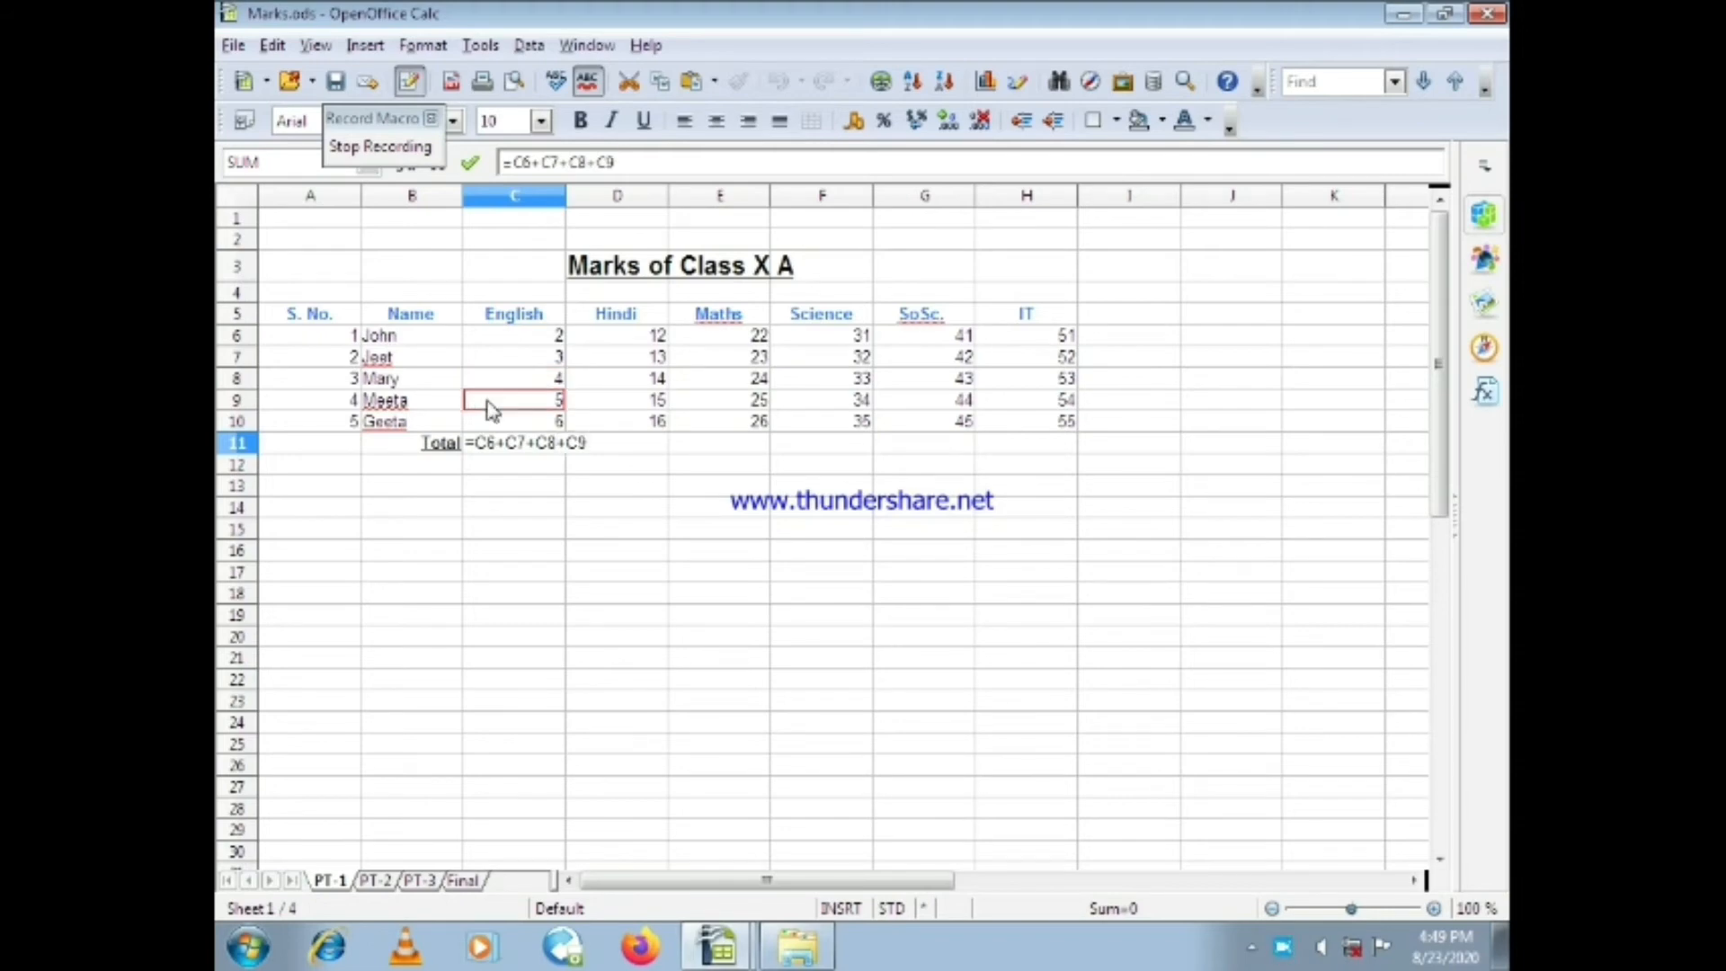
click(532, 422)
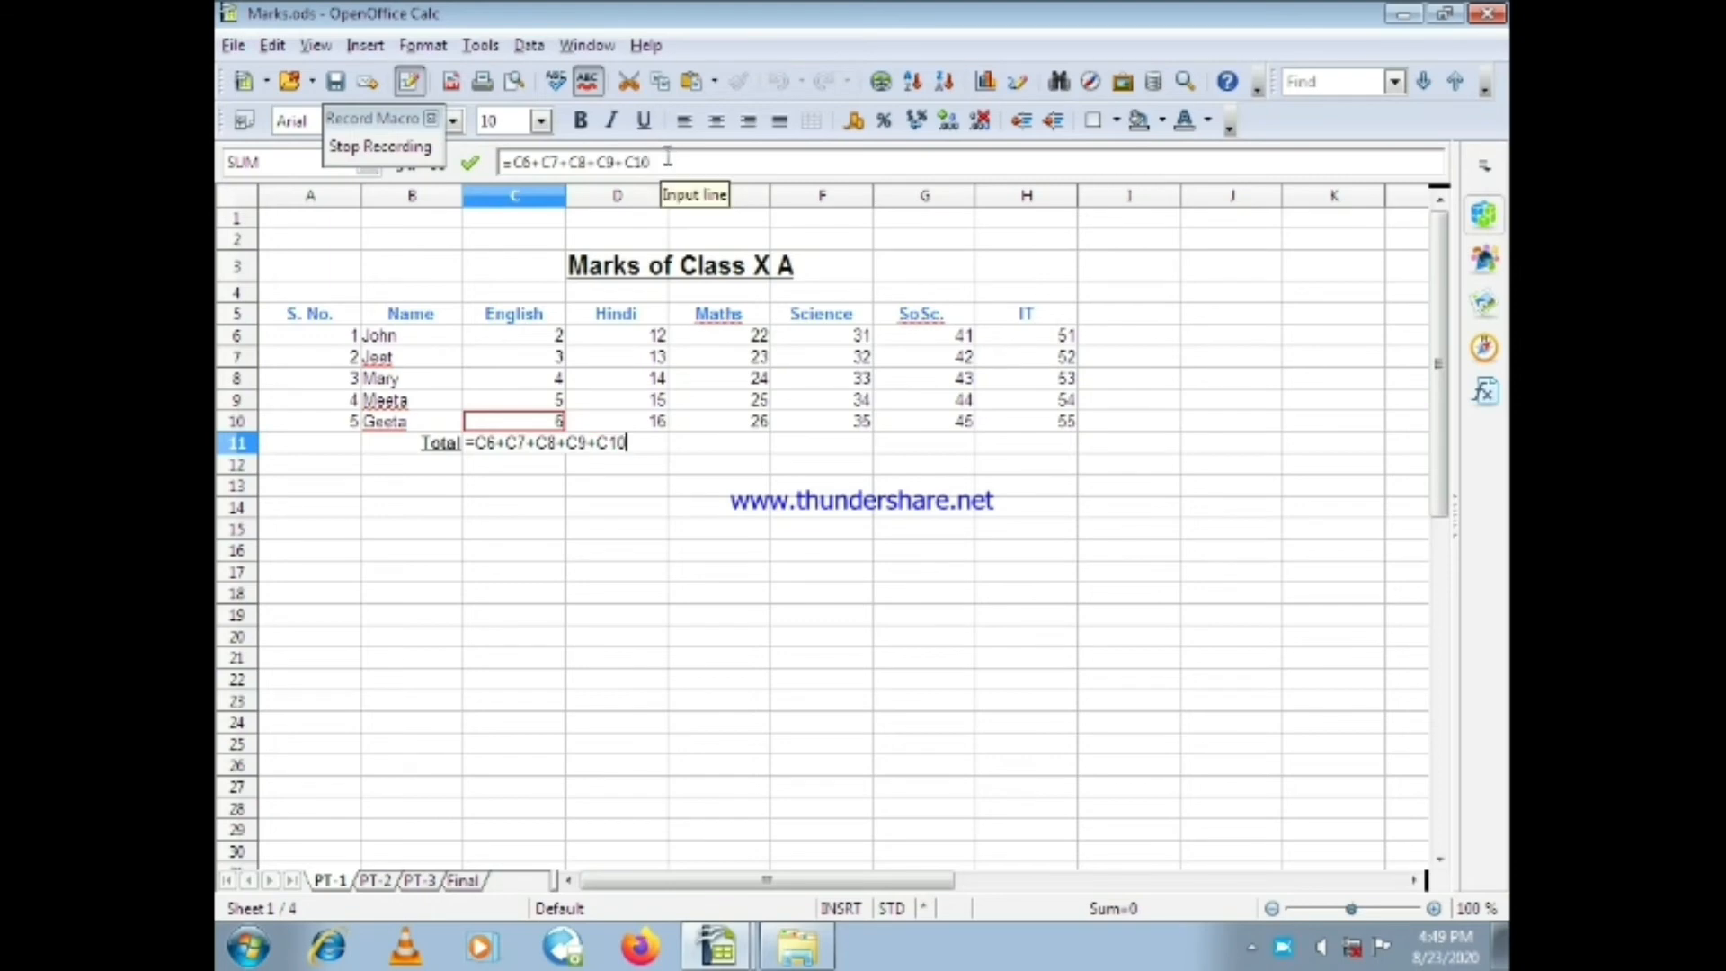
key(Return)
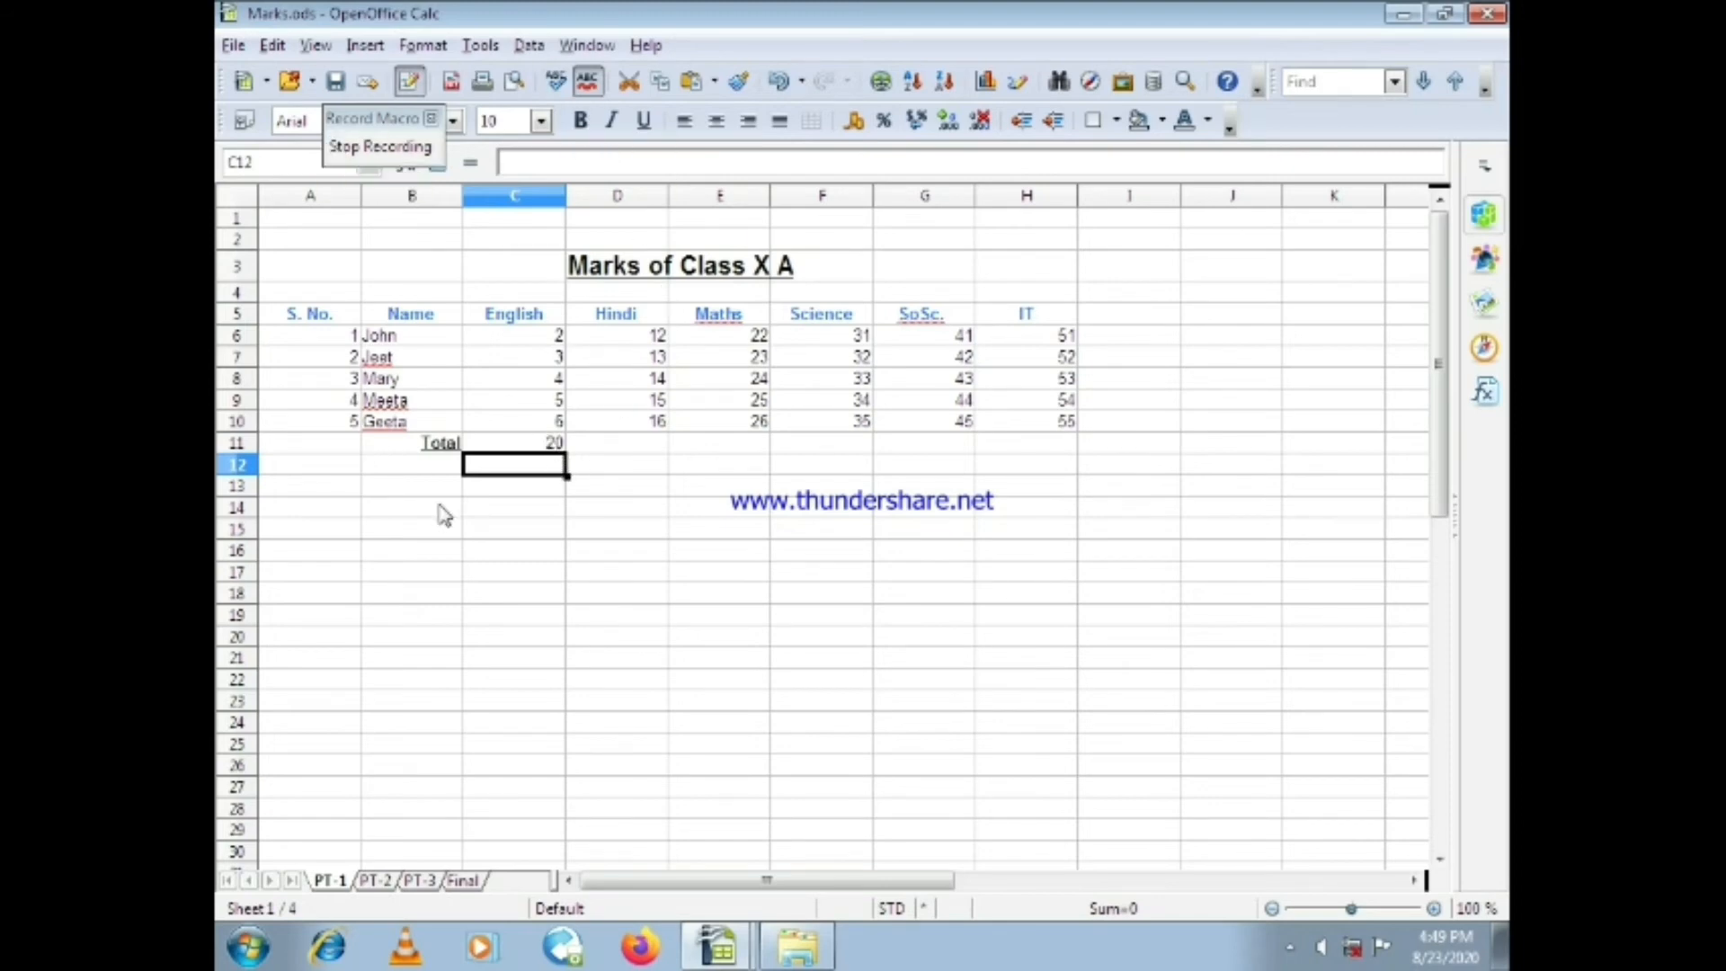
Stop the macro recording and enter Add_Marks as the macro name
click(369, 153)
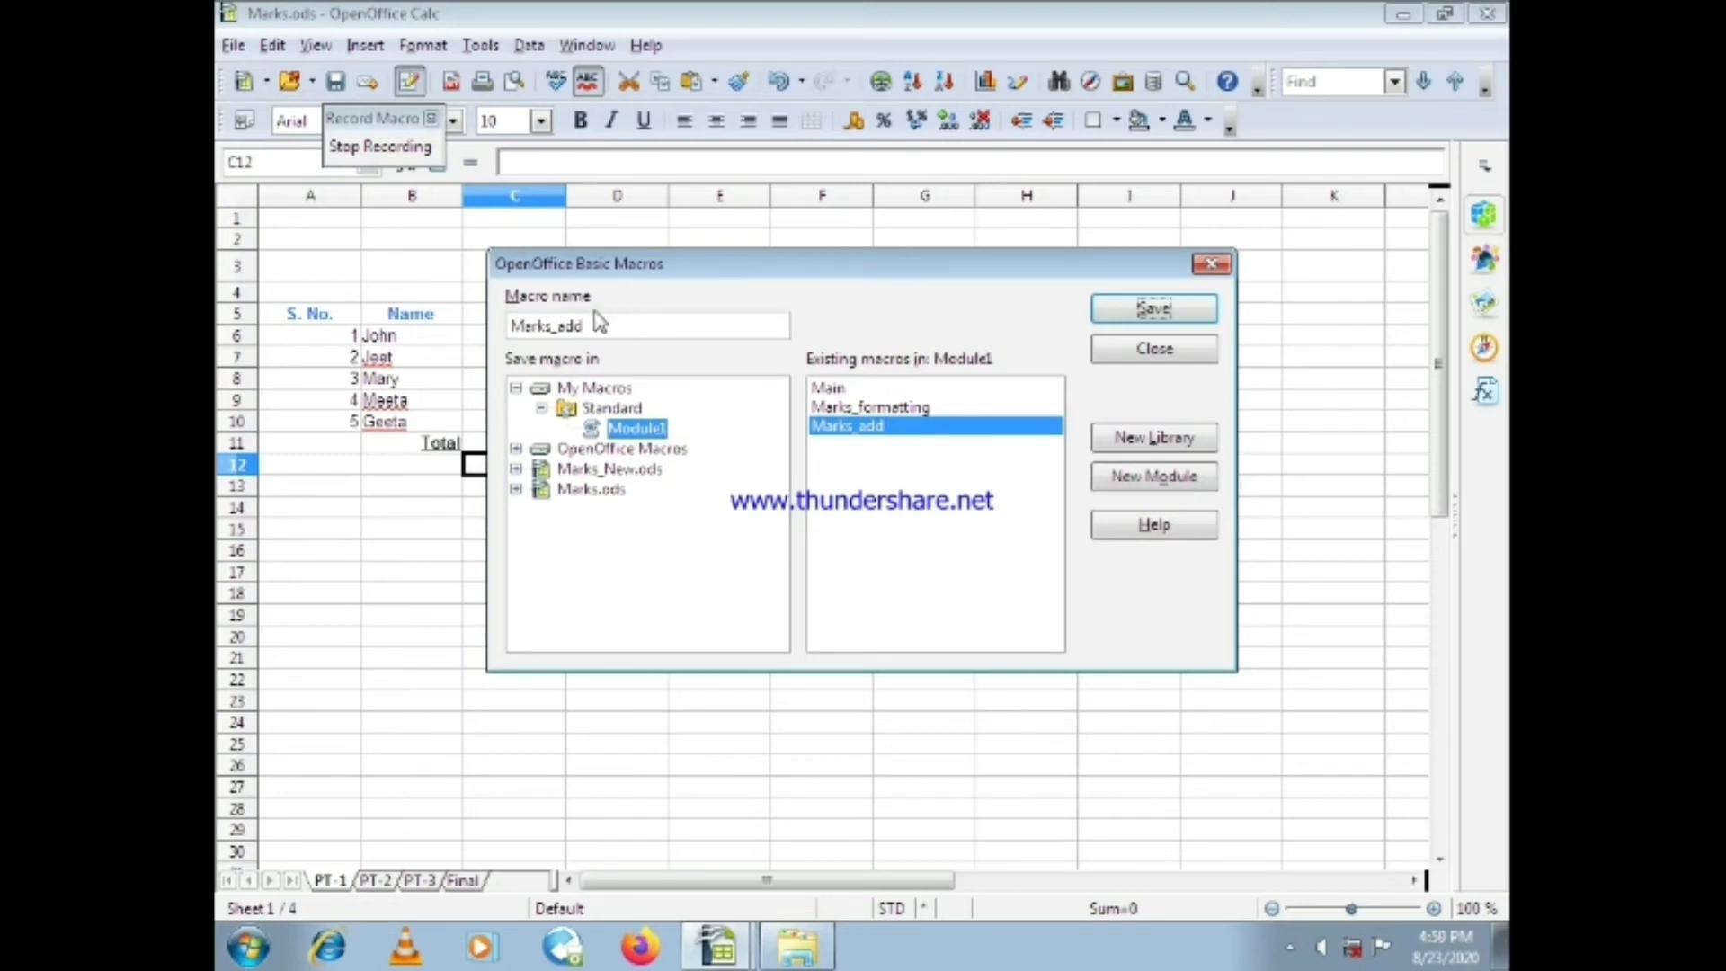
drag(599, 322, 492, 325)
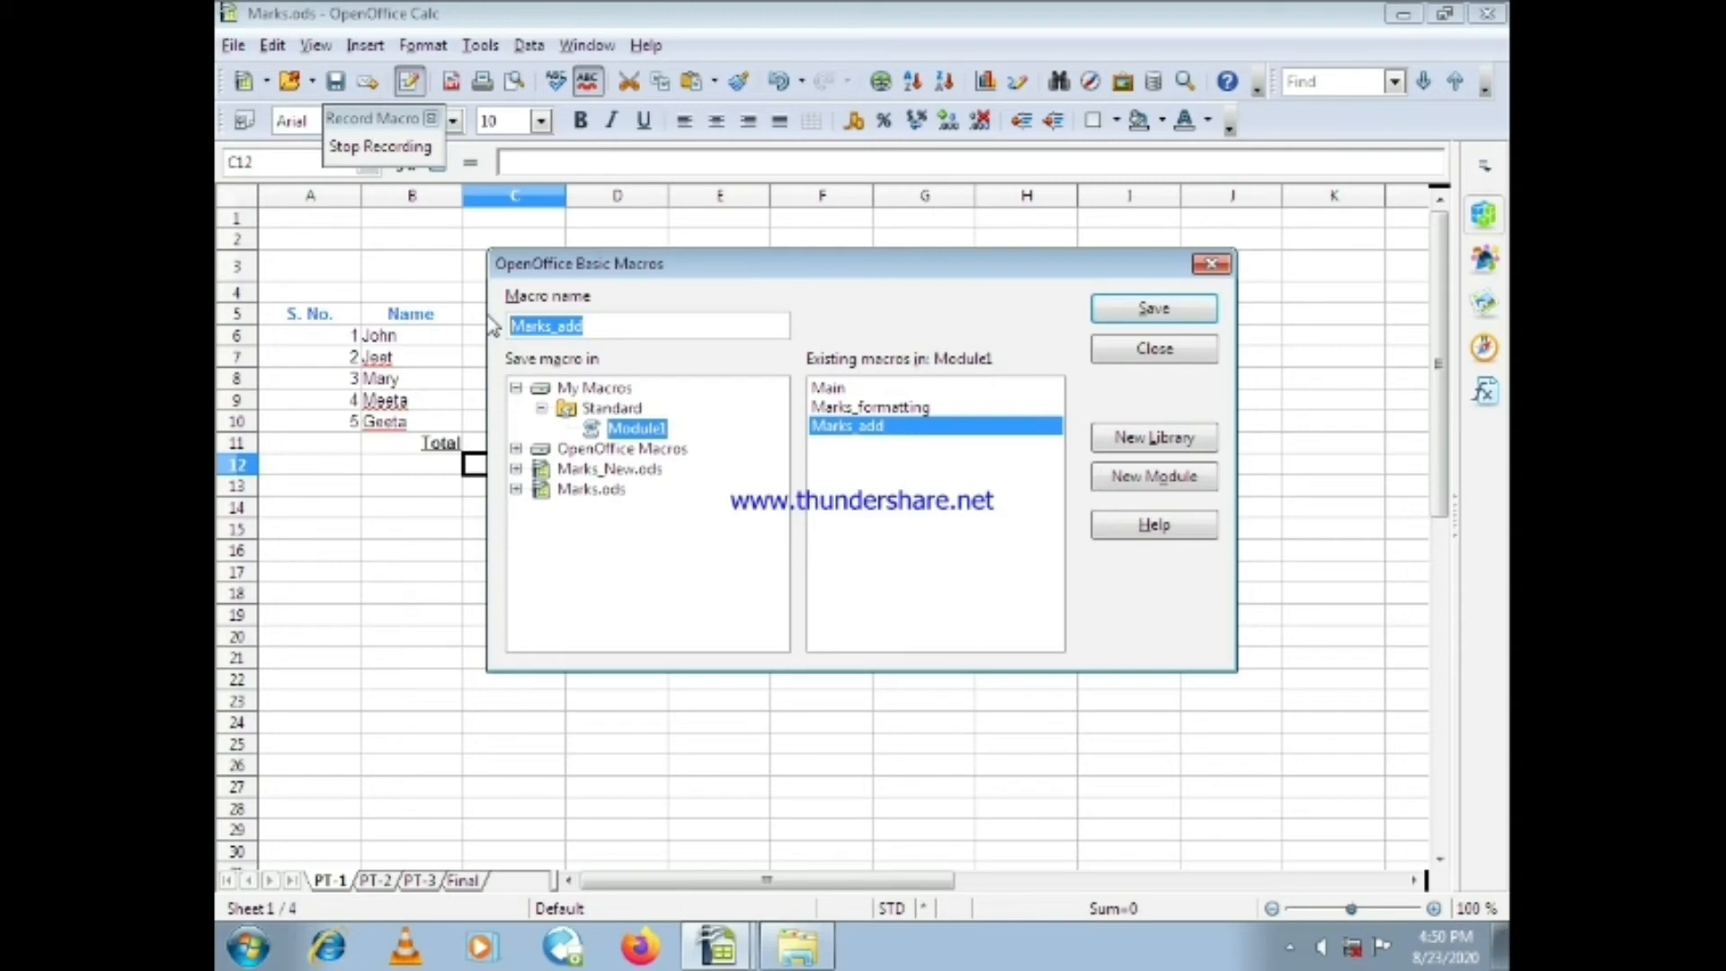
text(Add_)
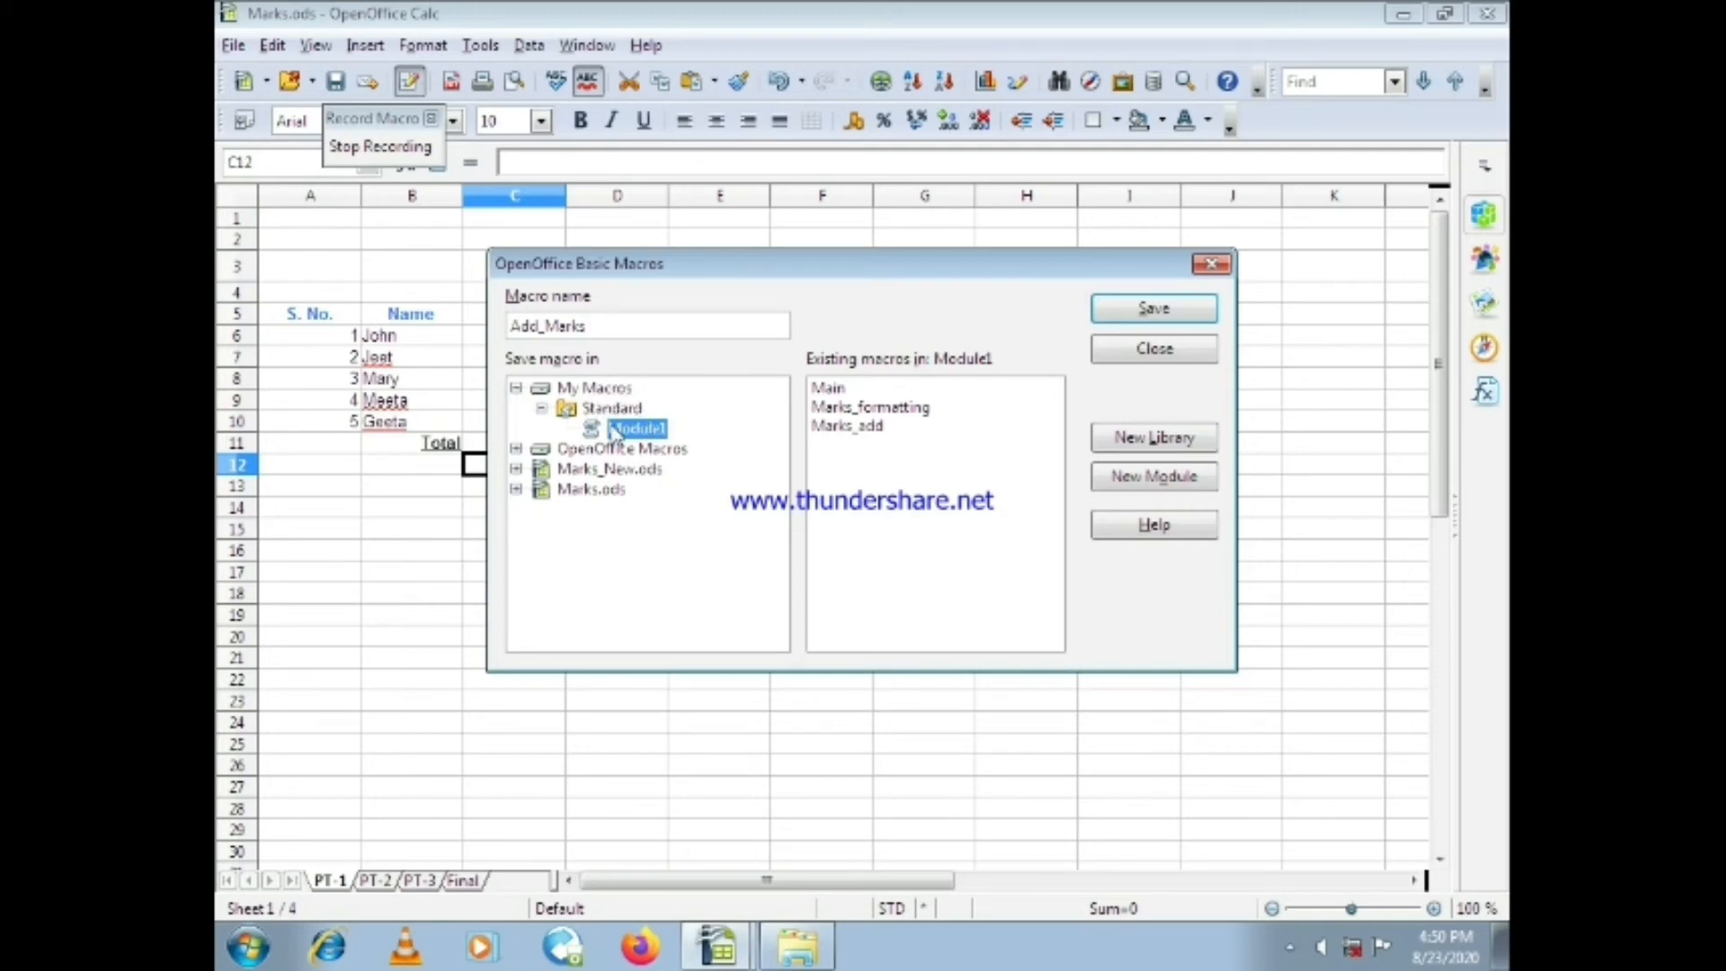
Collapse and re-expand the Standard library under My Macros, and select Module1 as the macro's save location
click(541, 408)
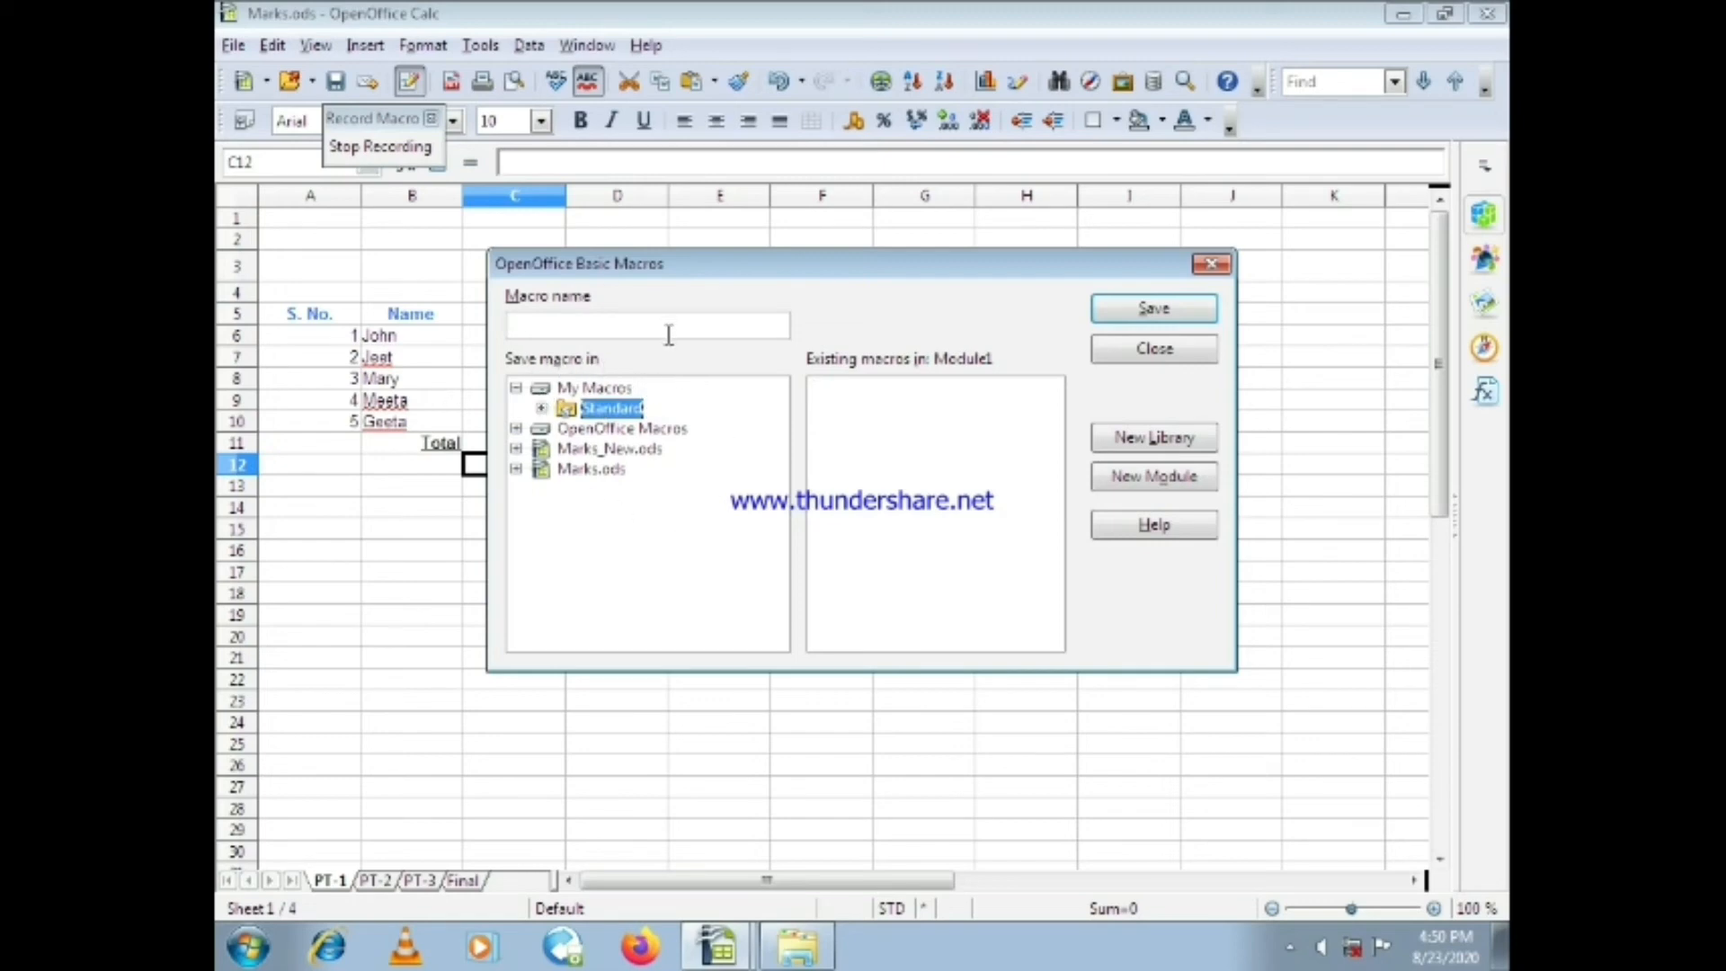
click(542, 410)
click(636, 429)
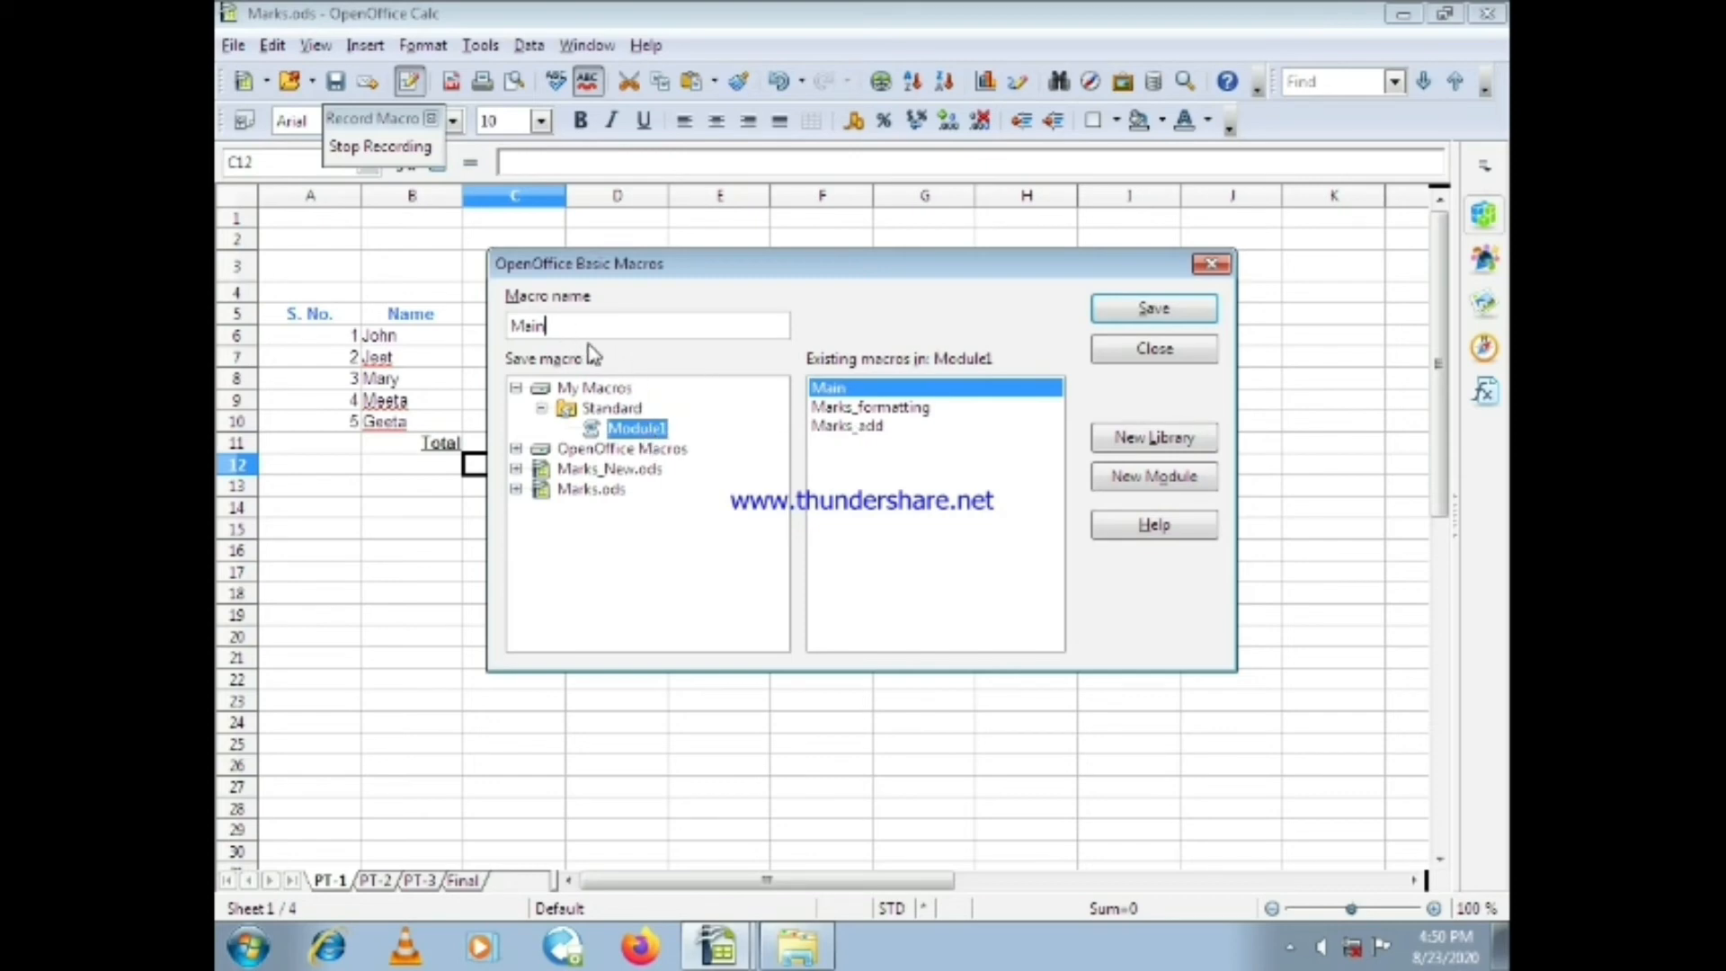
Replace the macro name with Add_Marks and save the recorded macro in Module1
double_click(559, 326)
text(Add_Marks)
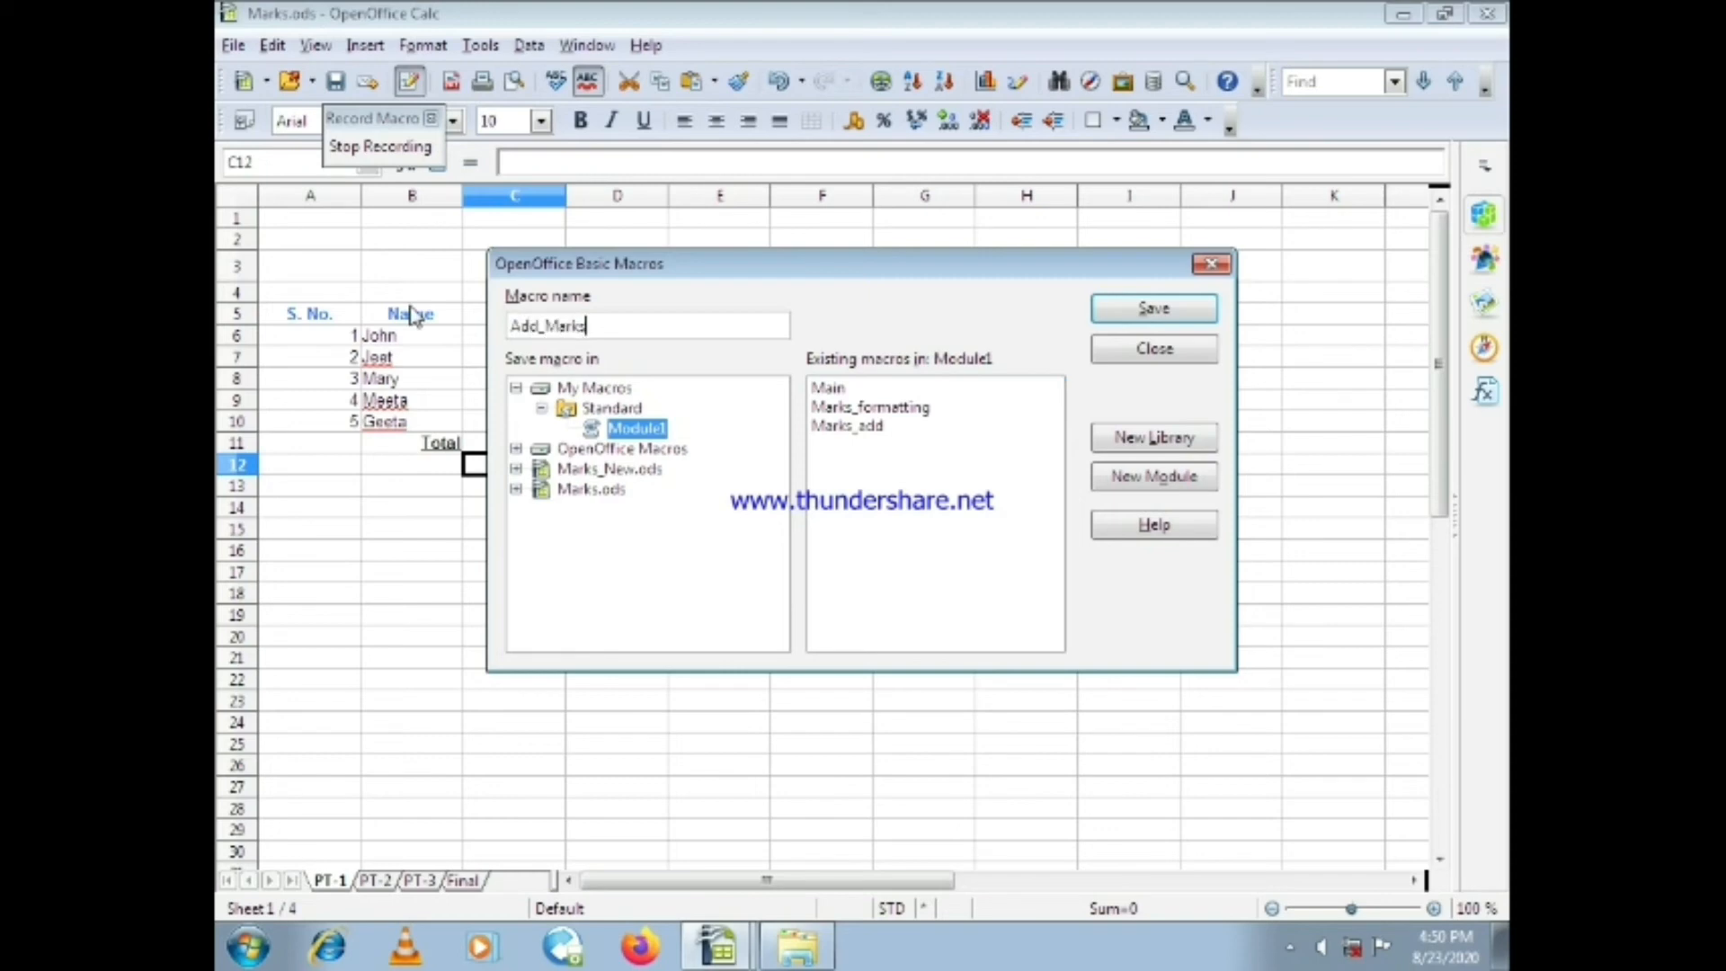
click(1136, 311)
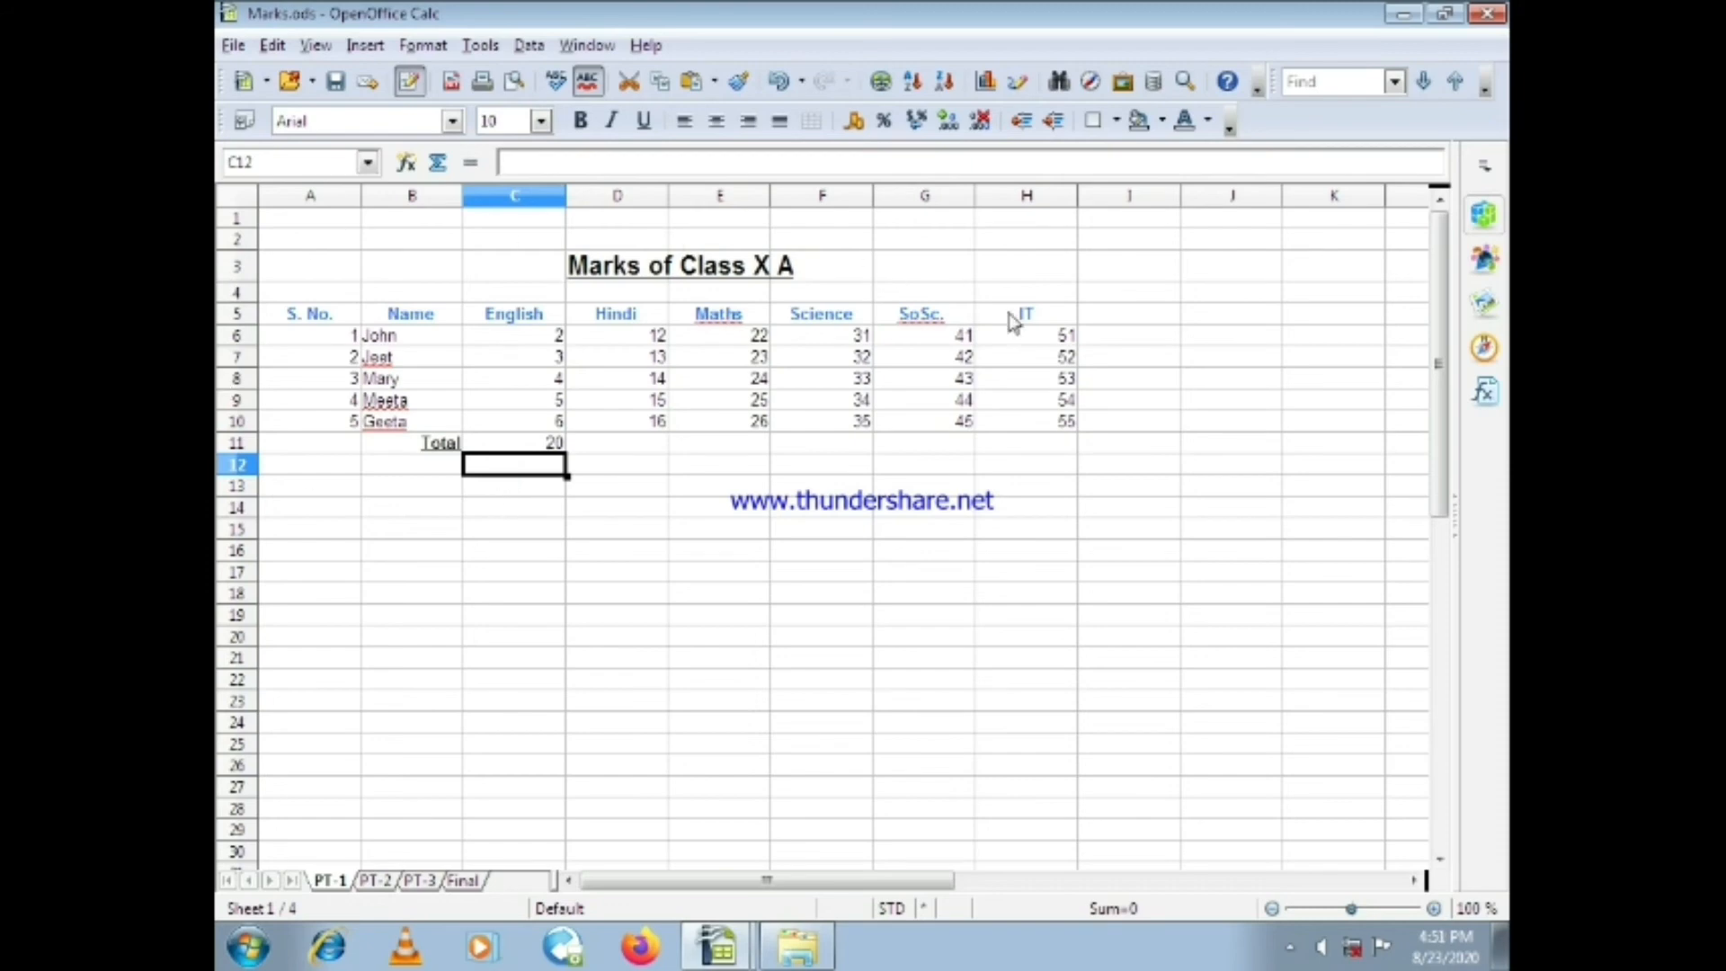
Switch to the Marks_New.ods spreadsheet
click(700, 942)
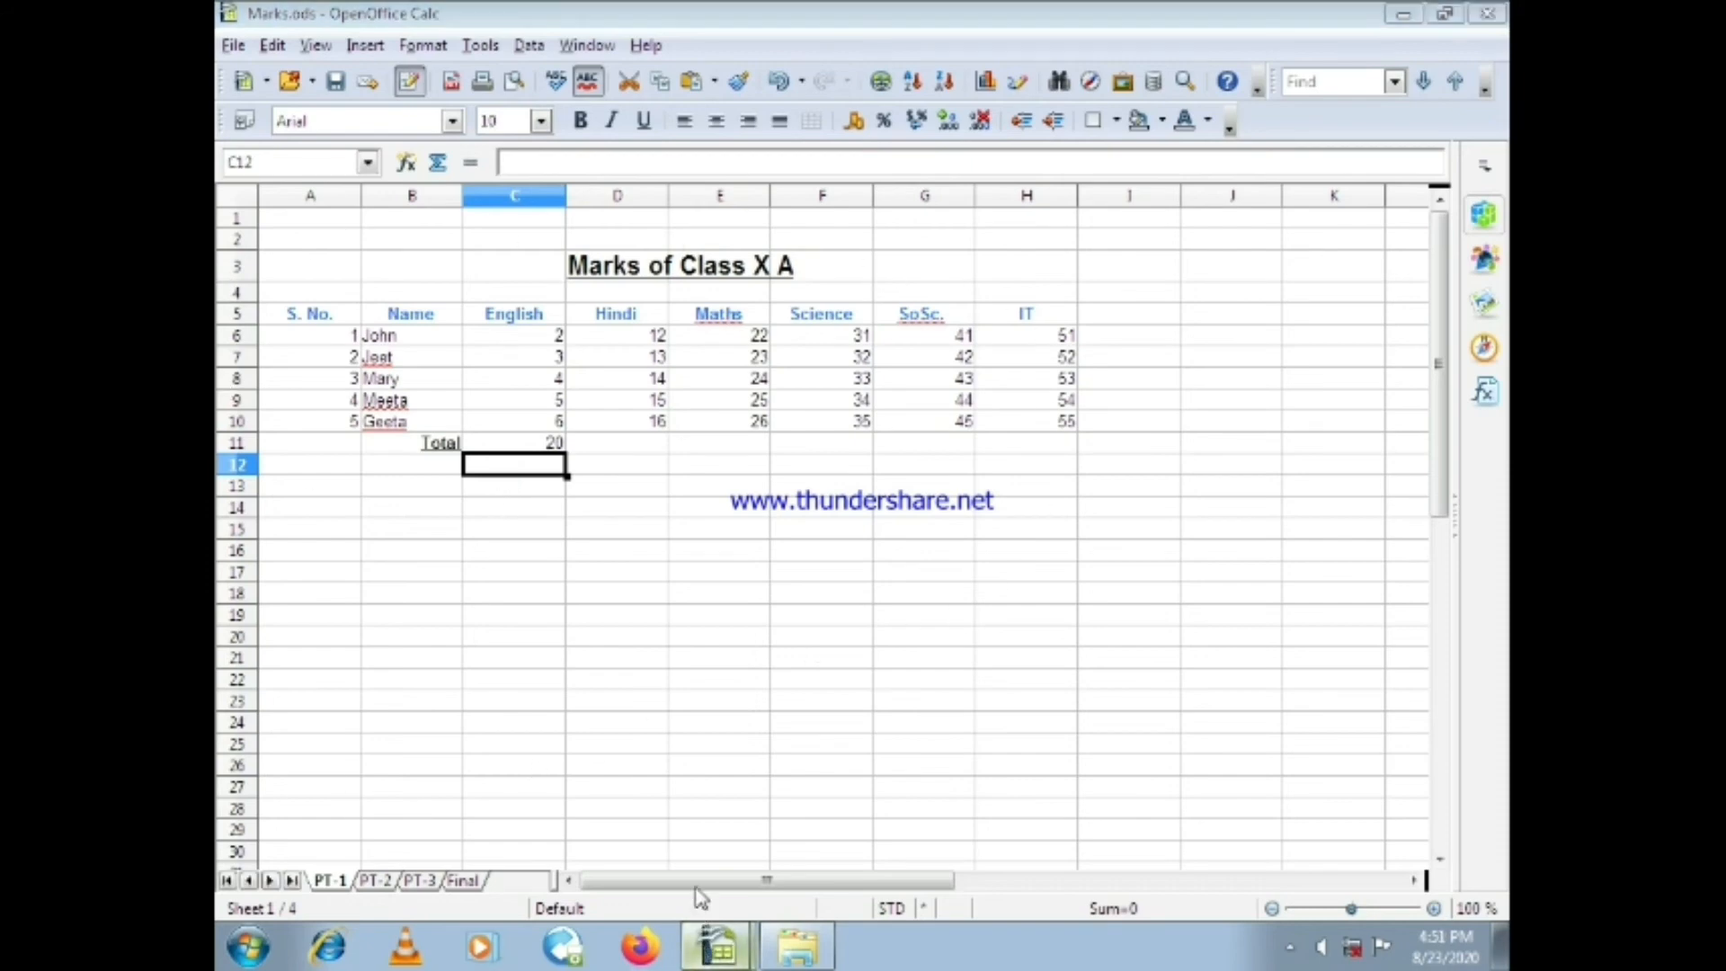
click(701, 886)
click(702, 943)
click(696, 860)
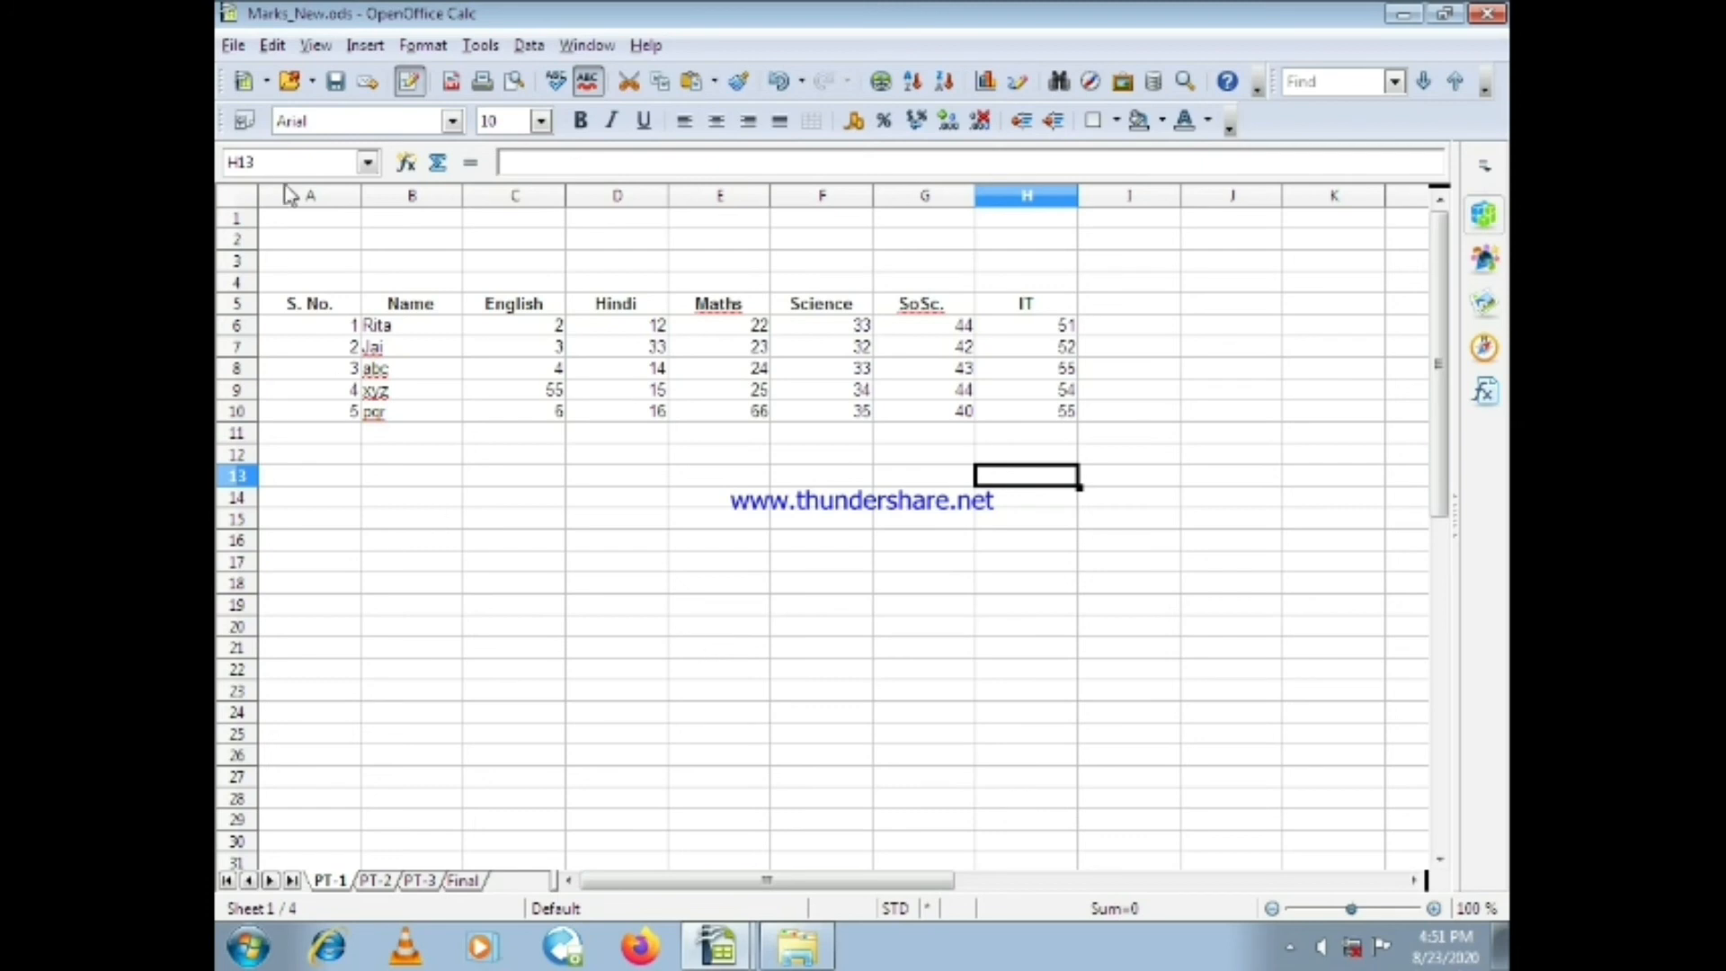
Run the Add_Marks macro from Module1 in the Standard library of My Macros on the PT-1 sheet
click(481, 45)
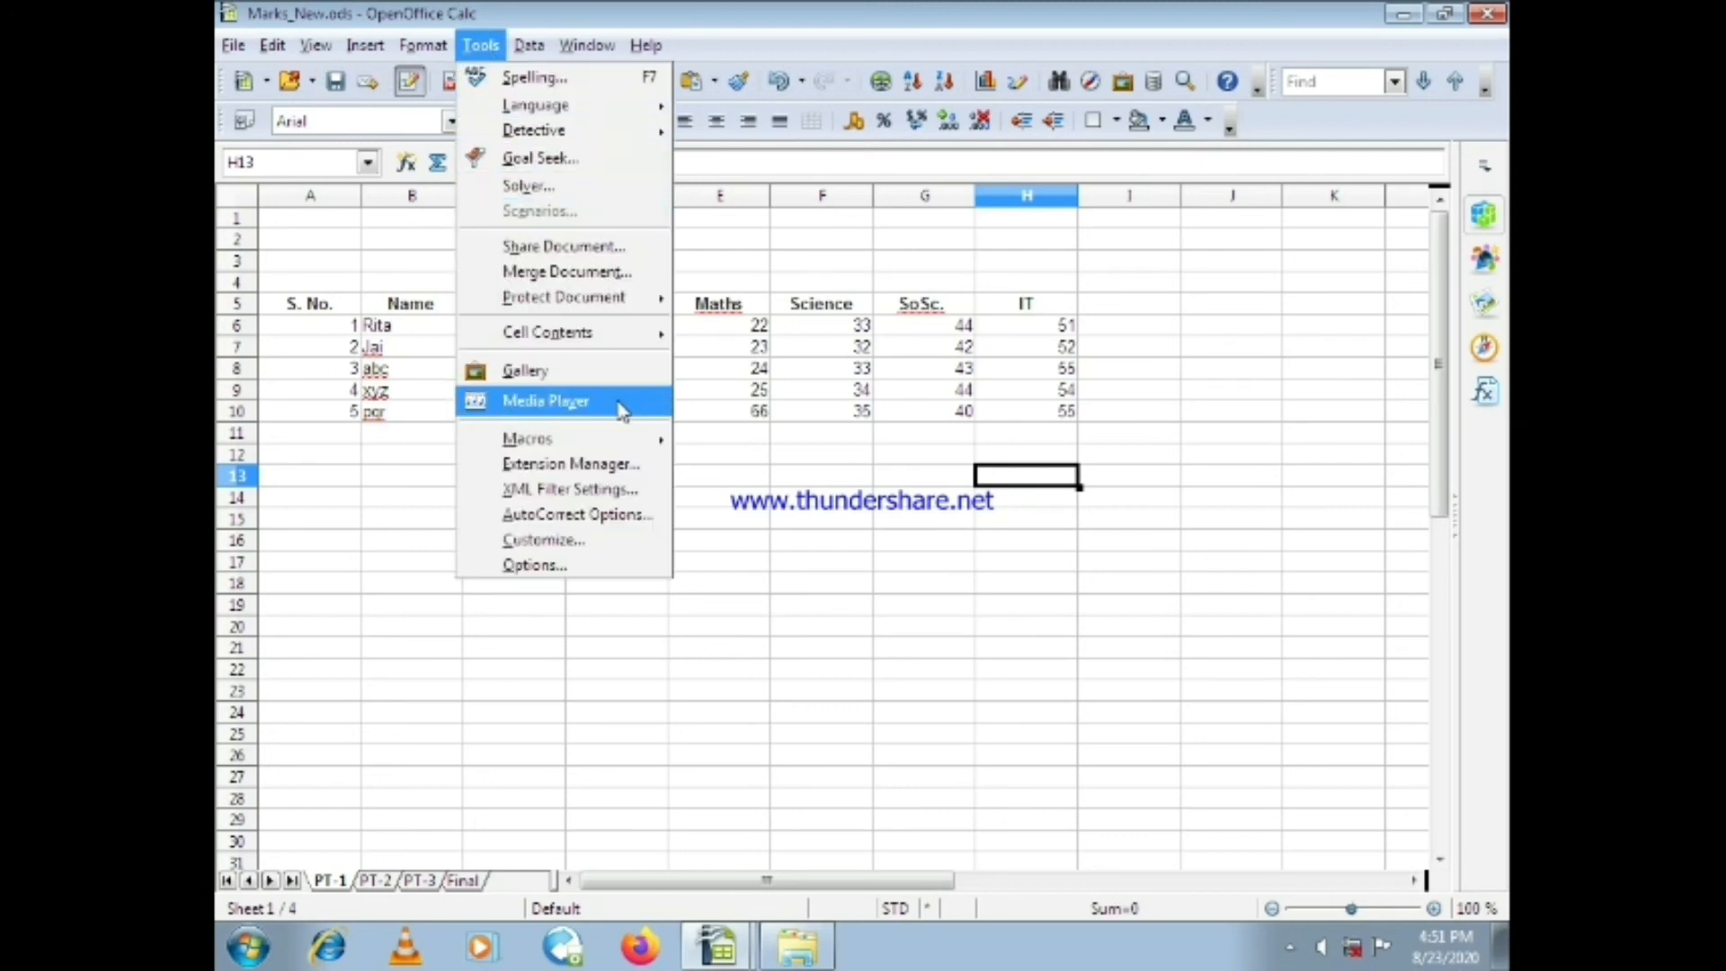
mouse_move(618, 440)
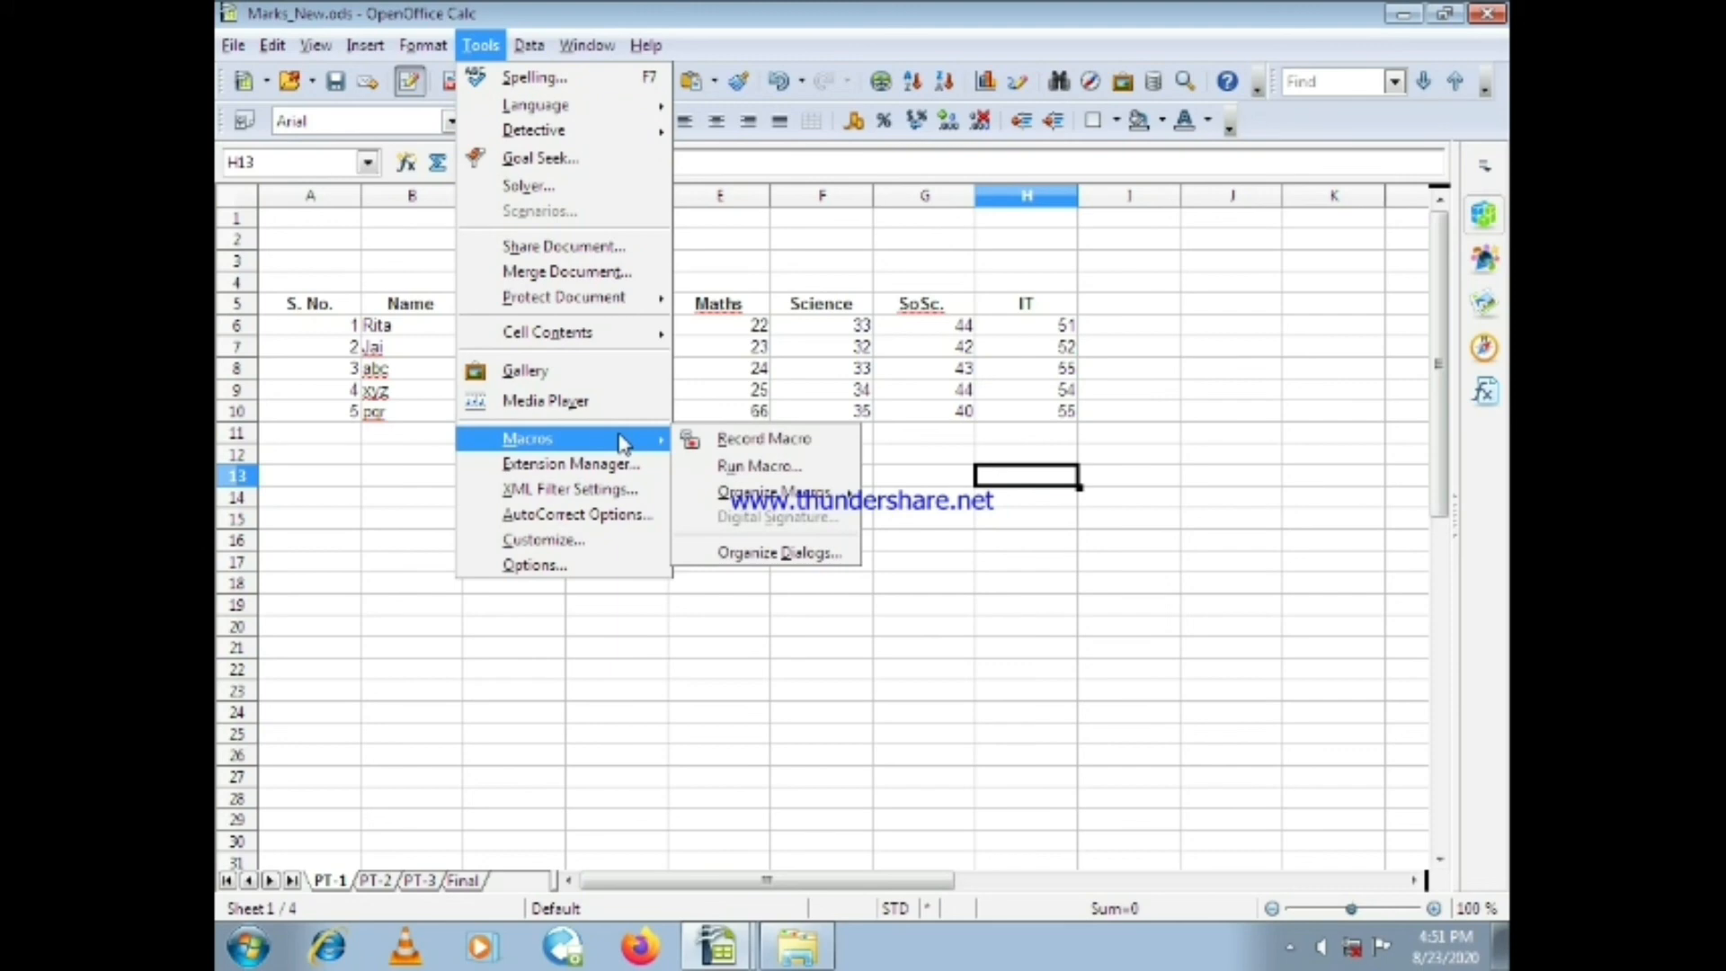
click(760, 467)
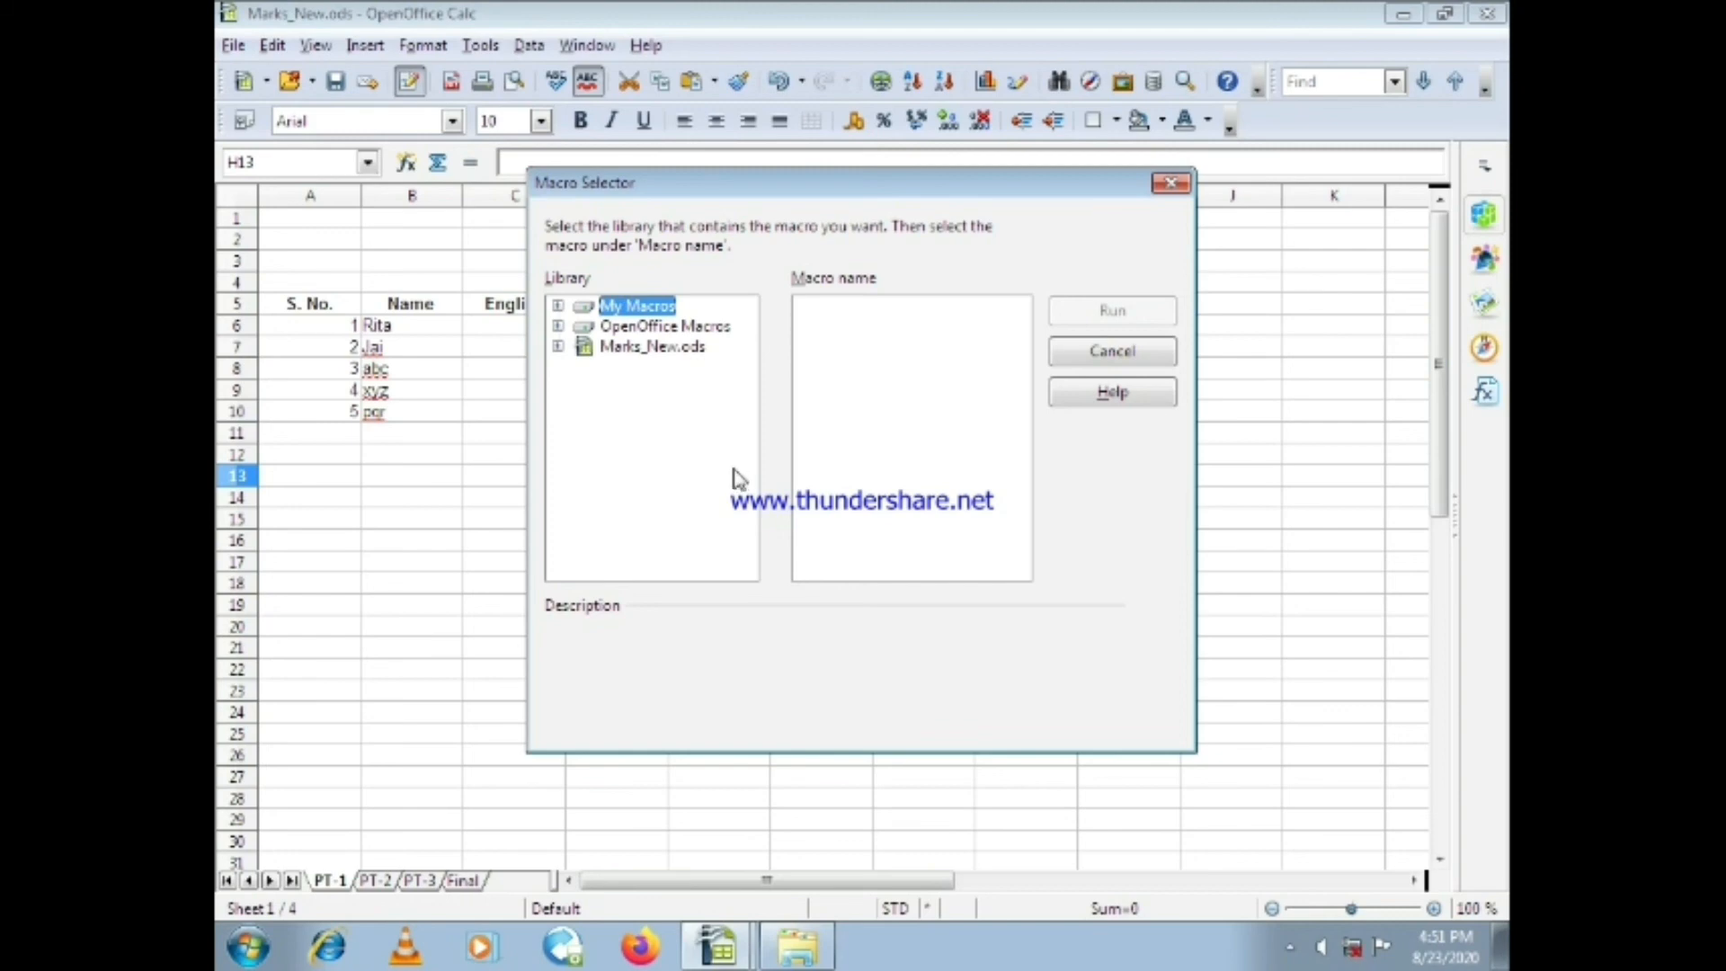
click(558, 306)
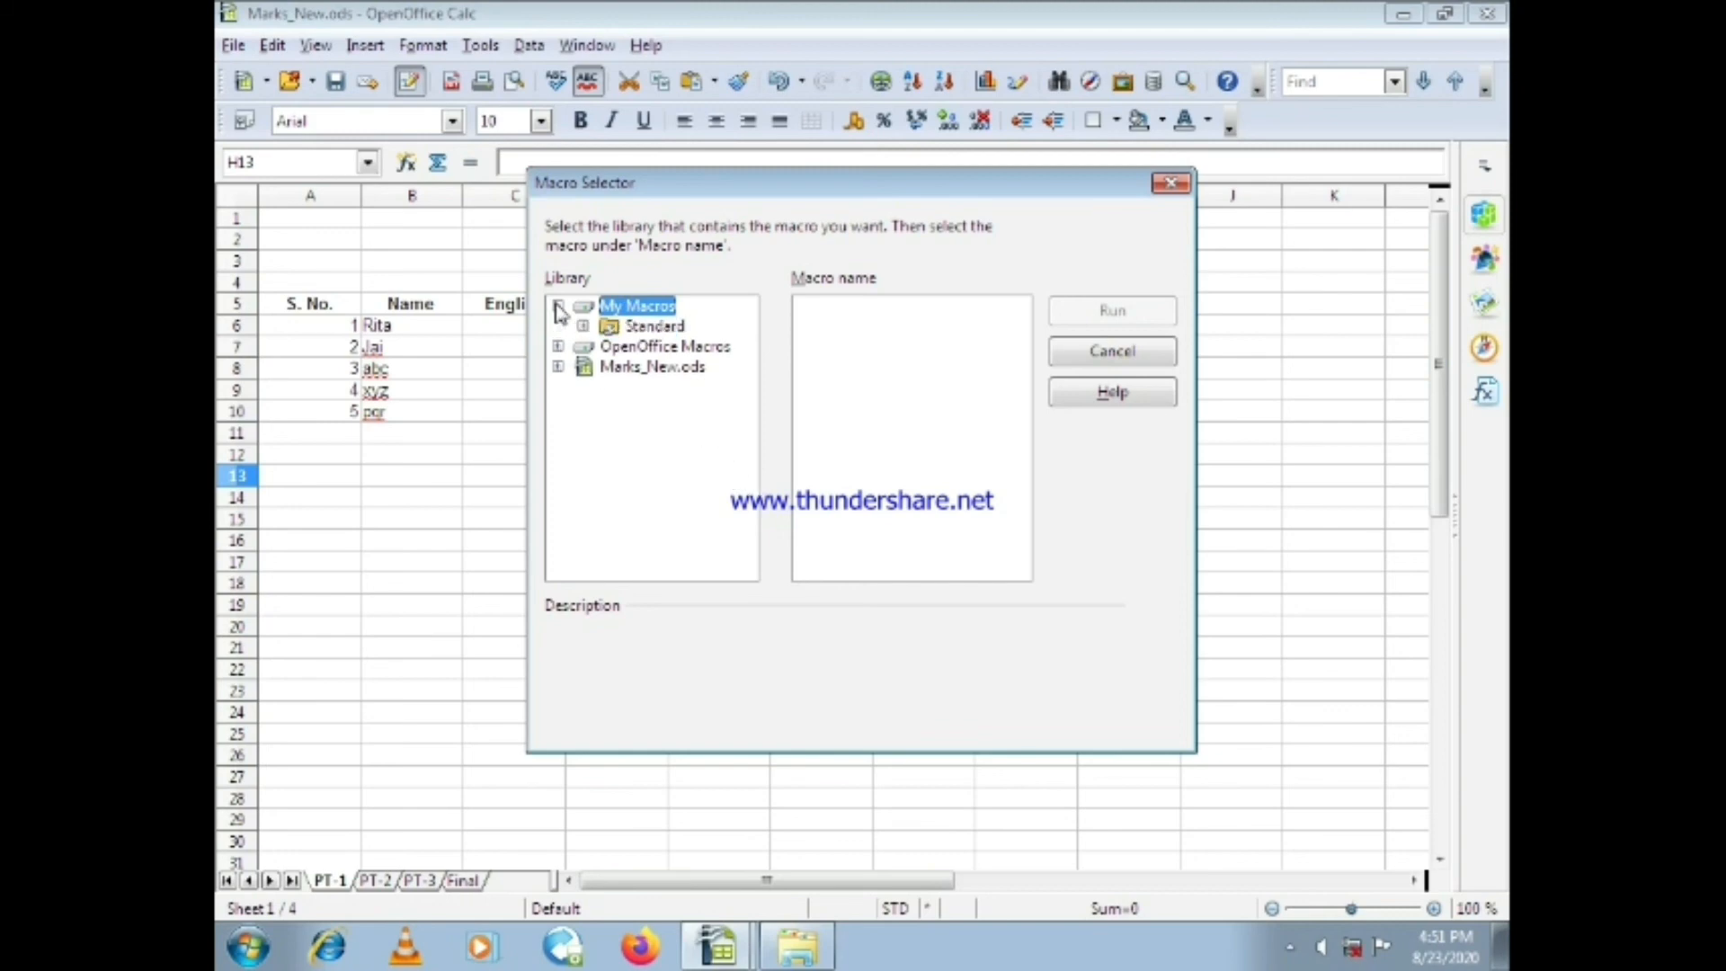
click(583, 326)
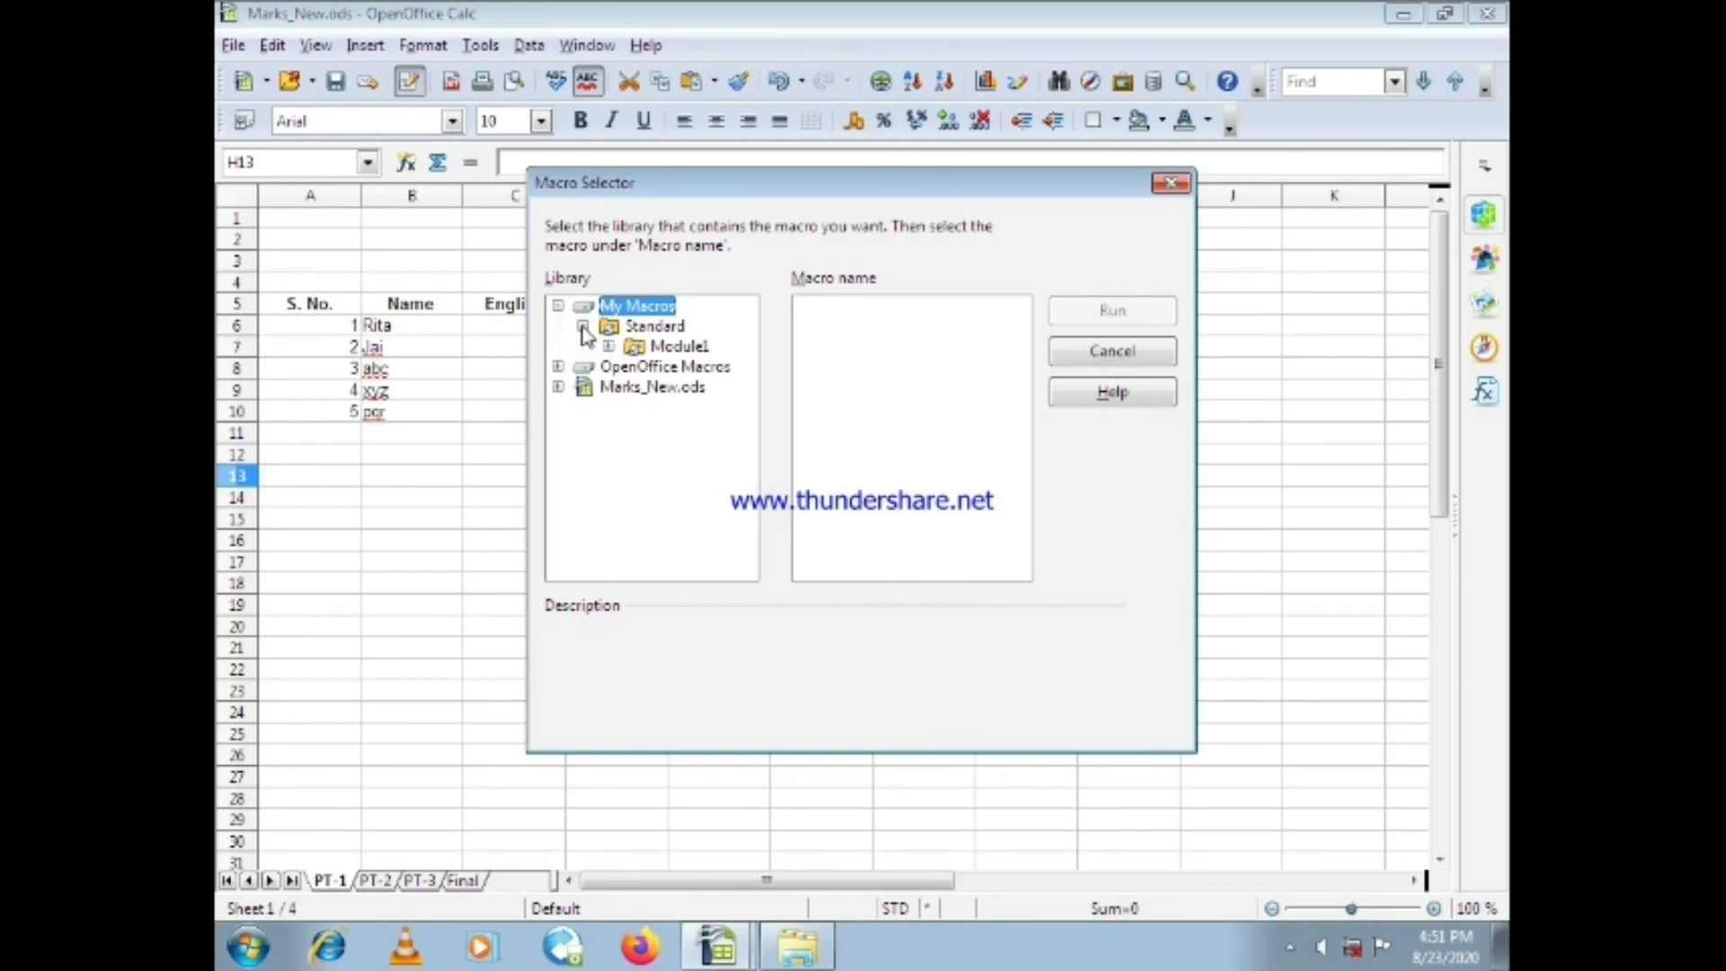
click(700, 350)
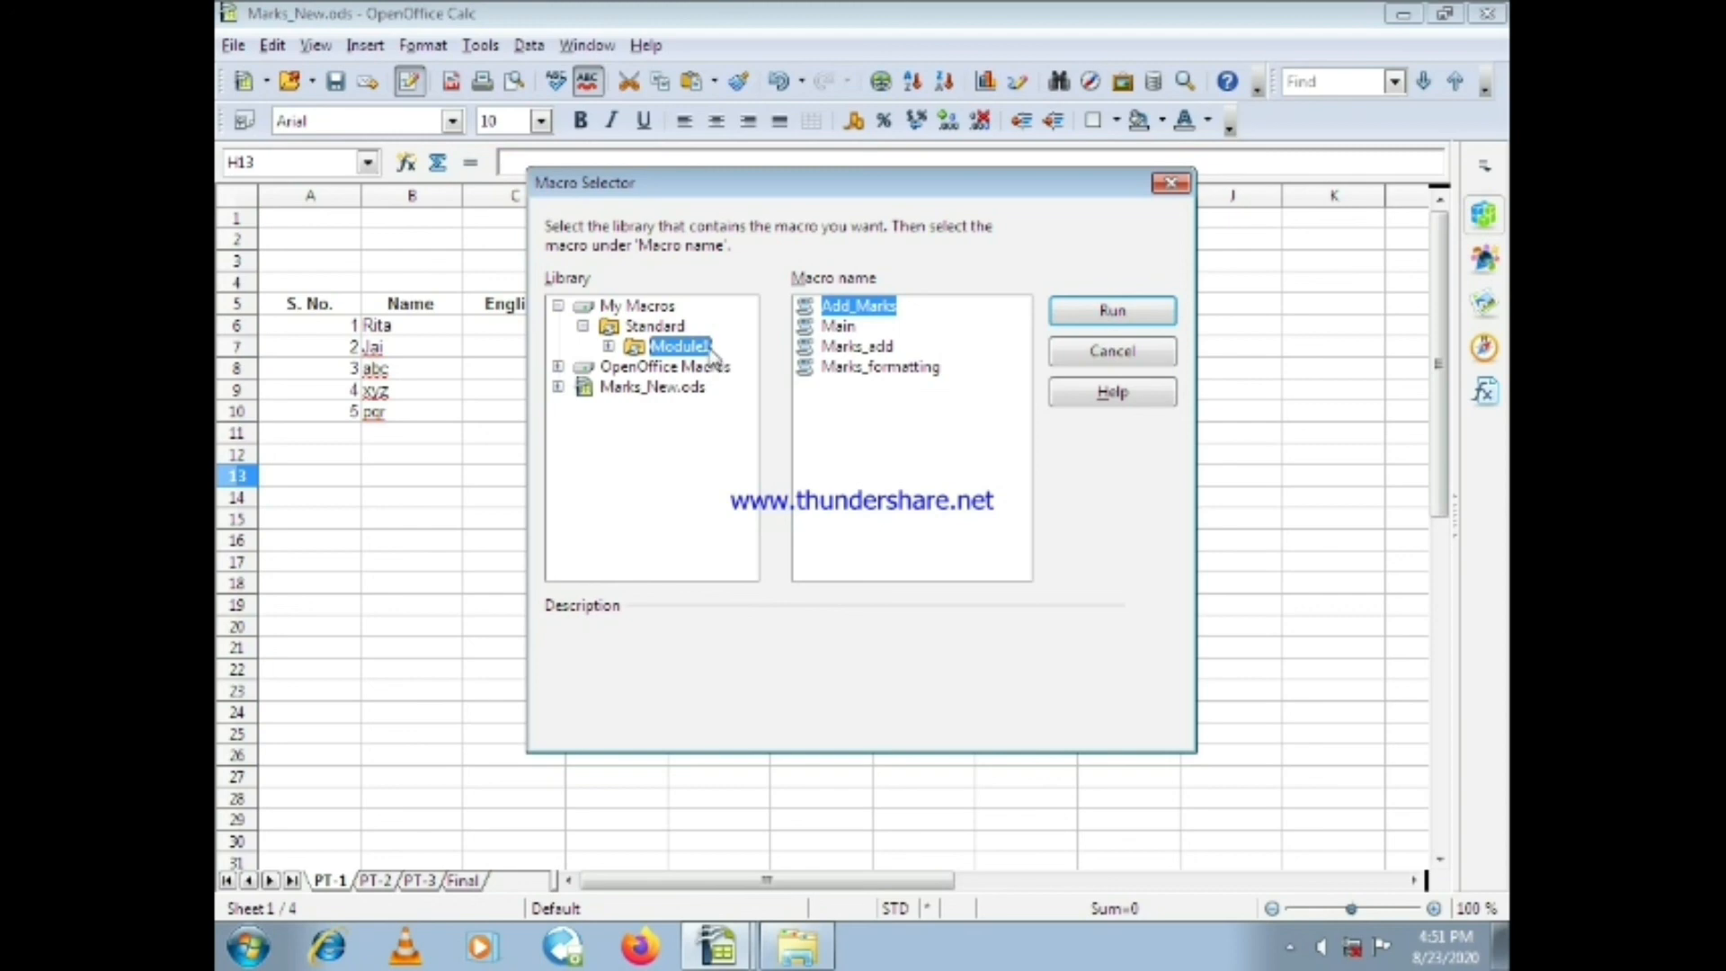
double_click(835, 306)
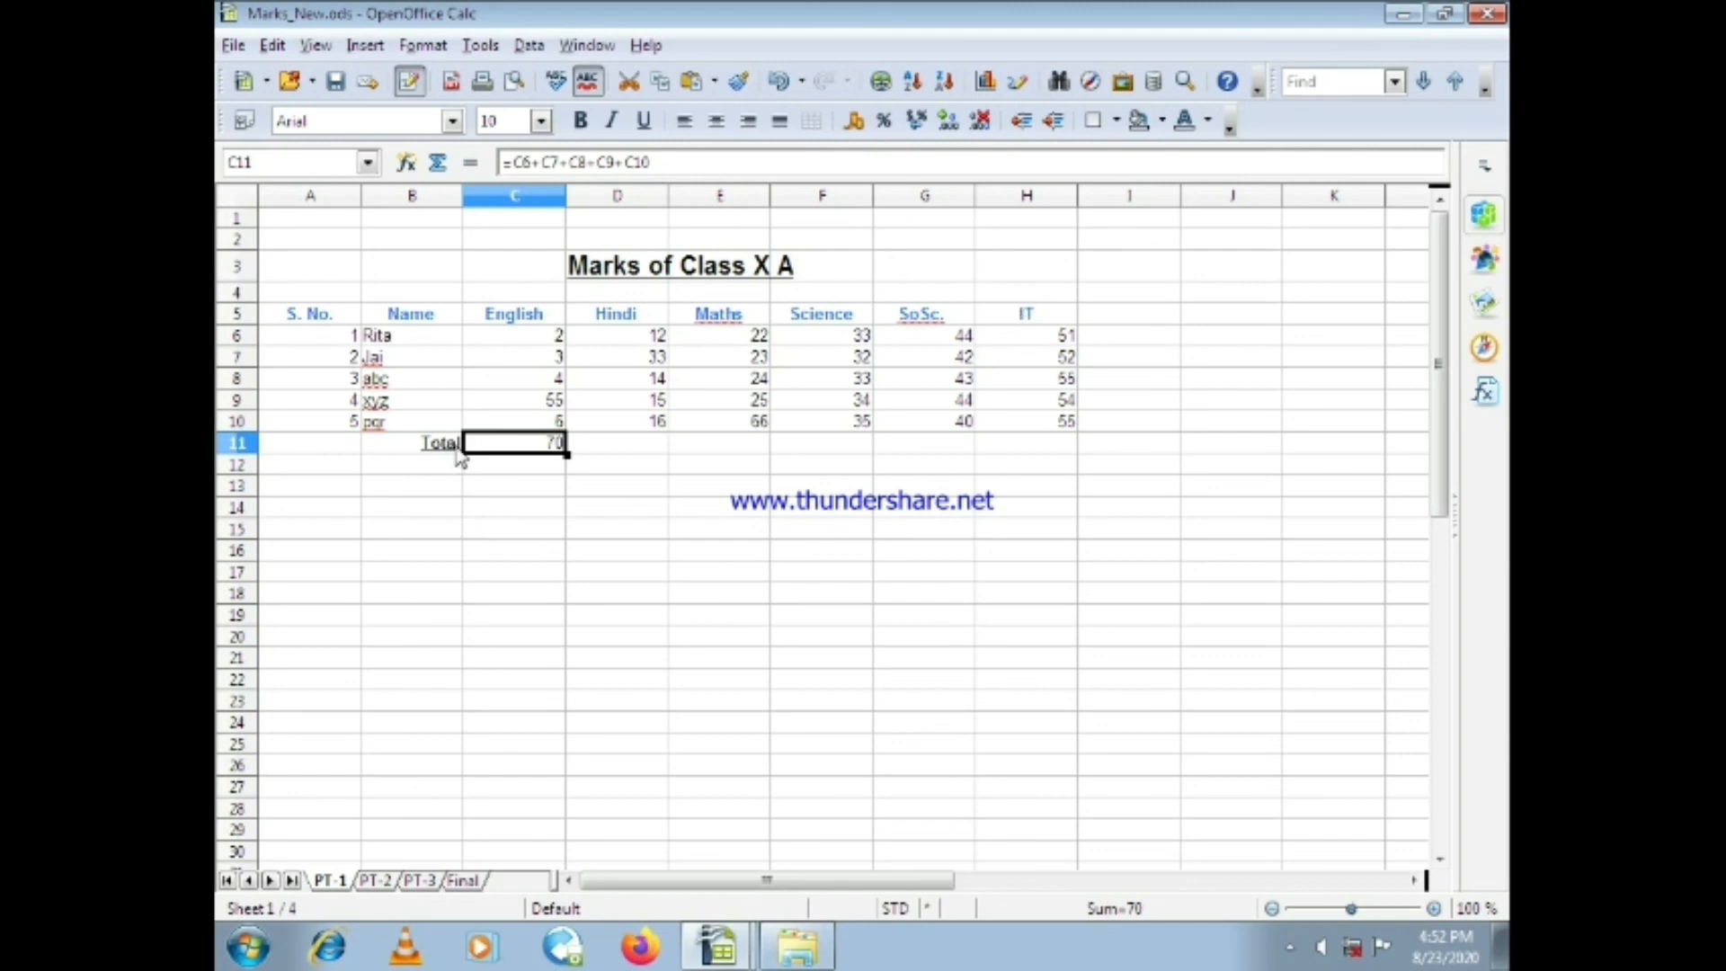
Compare the English total formula in C11 and the formatting between Marks.ods and Marks_New.ods
key(alt+Tab)
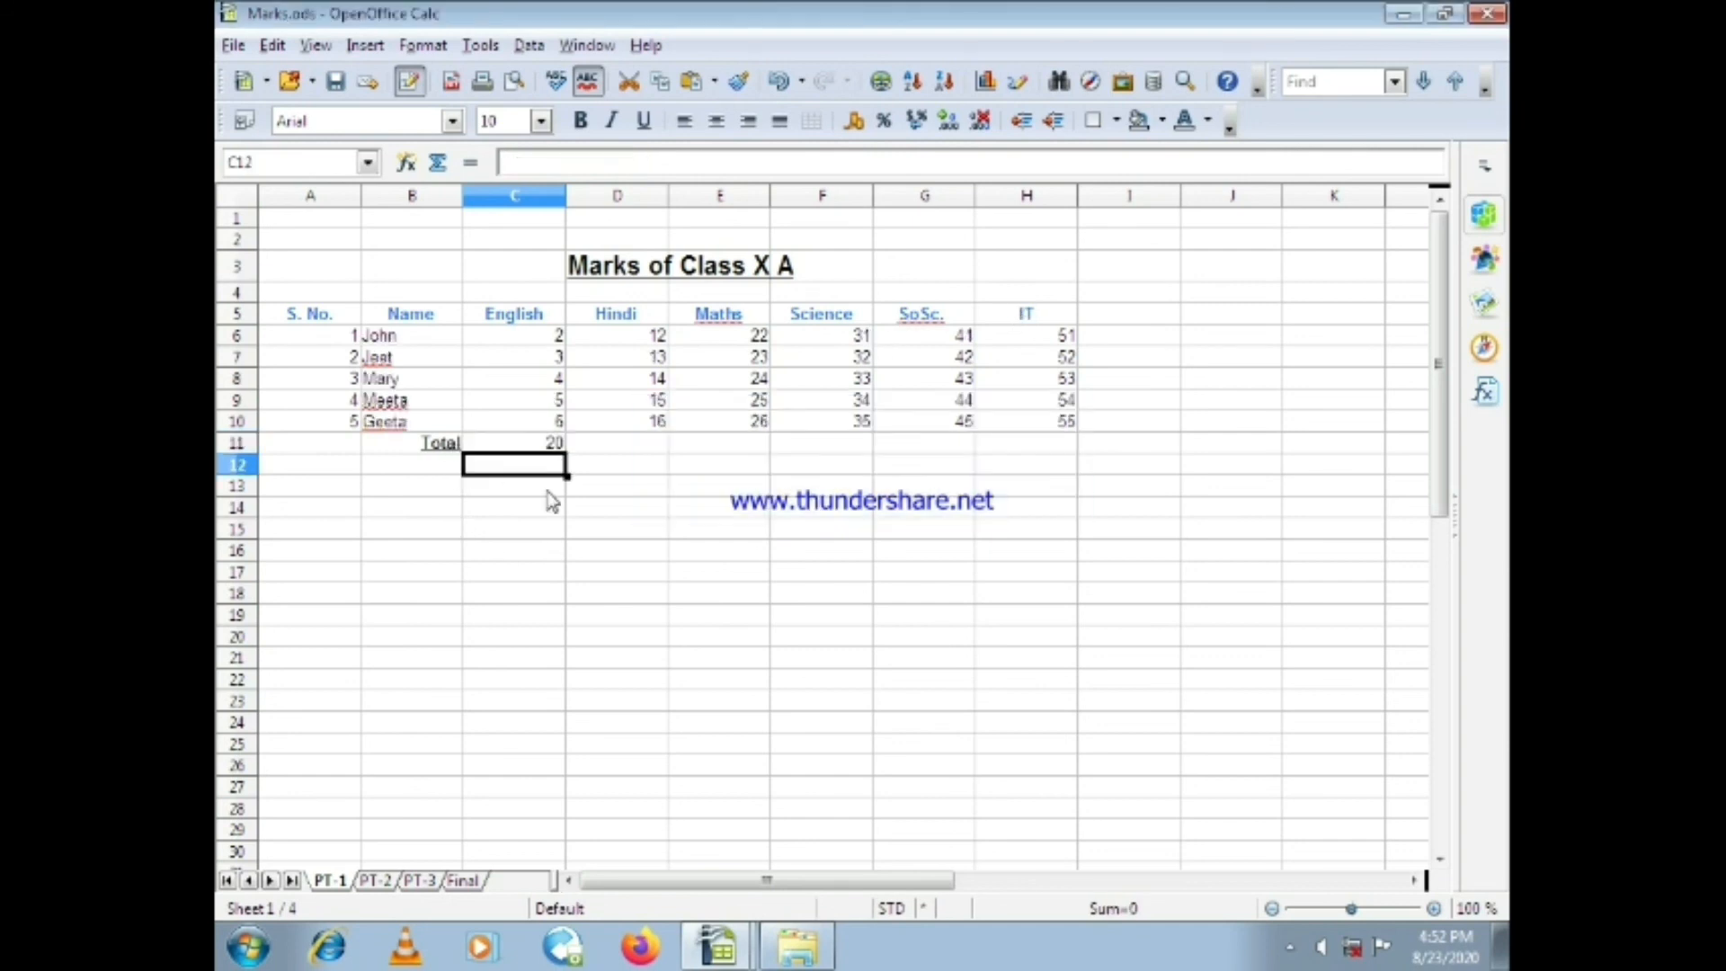
click(548, 444)
key(alt+Tab)
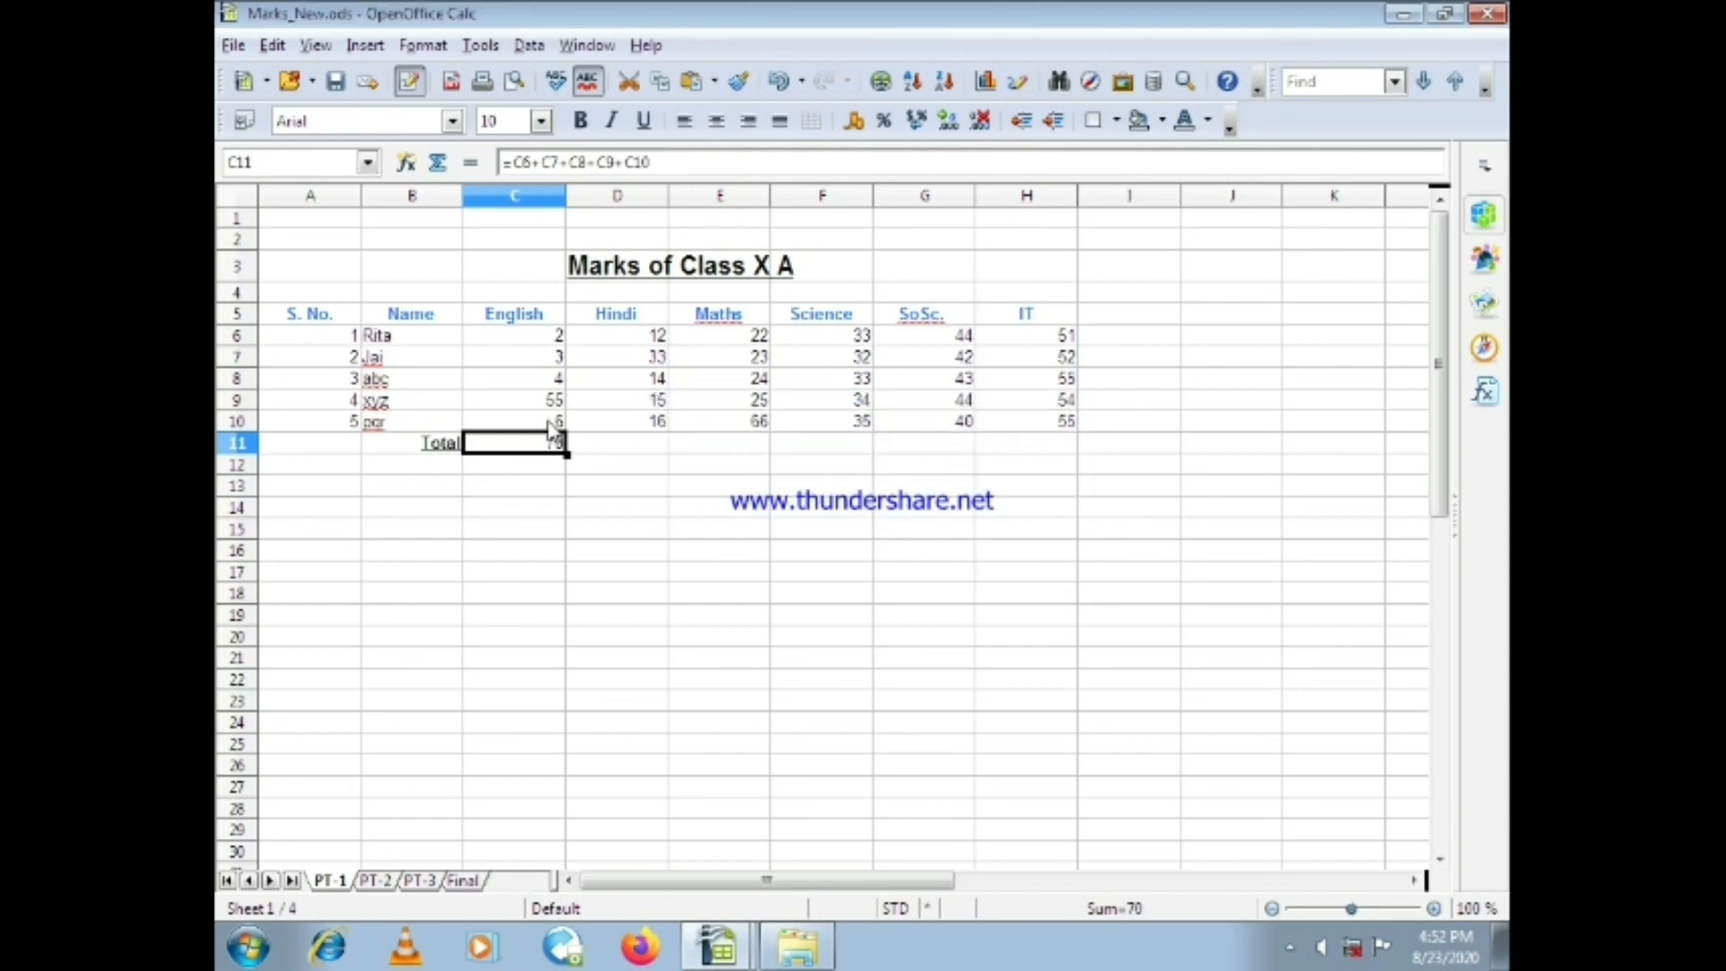
key(alt+Tab)
key(alt+Tab)
key(alt+Tab)
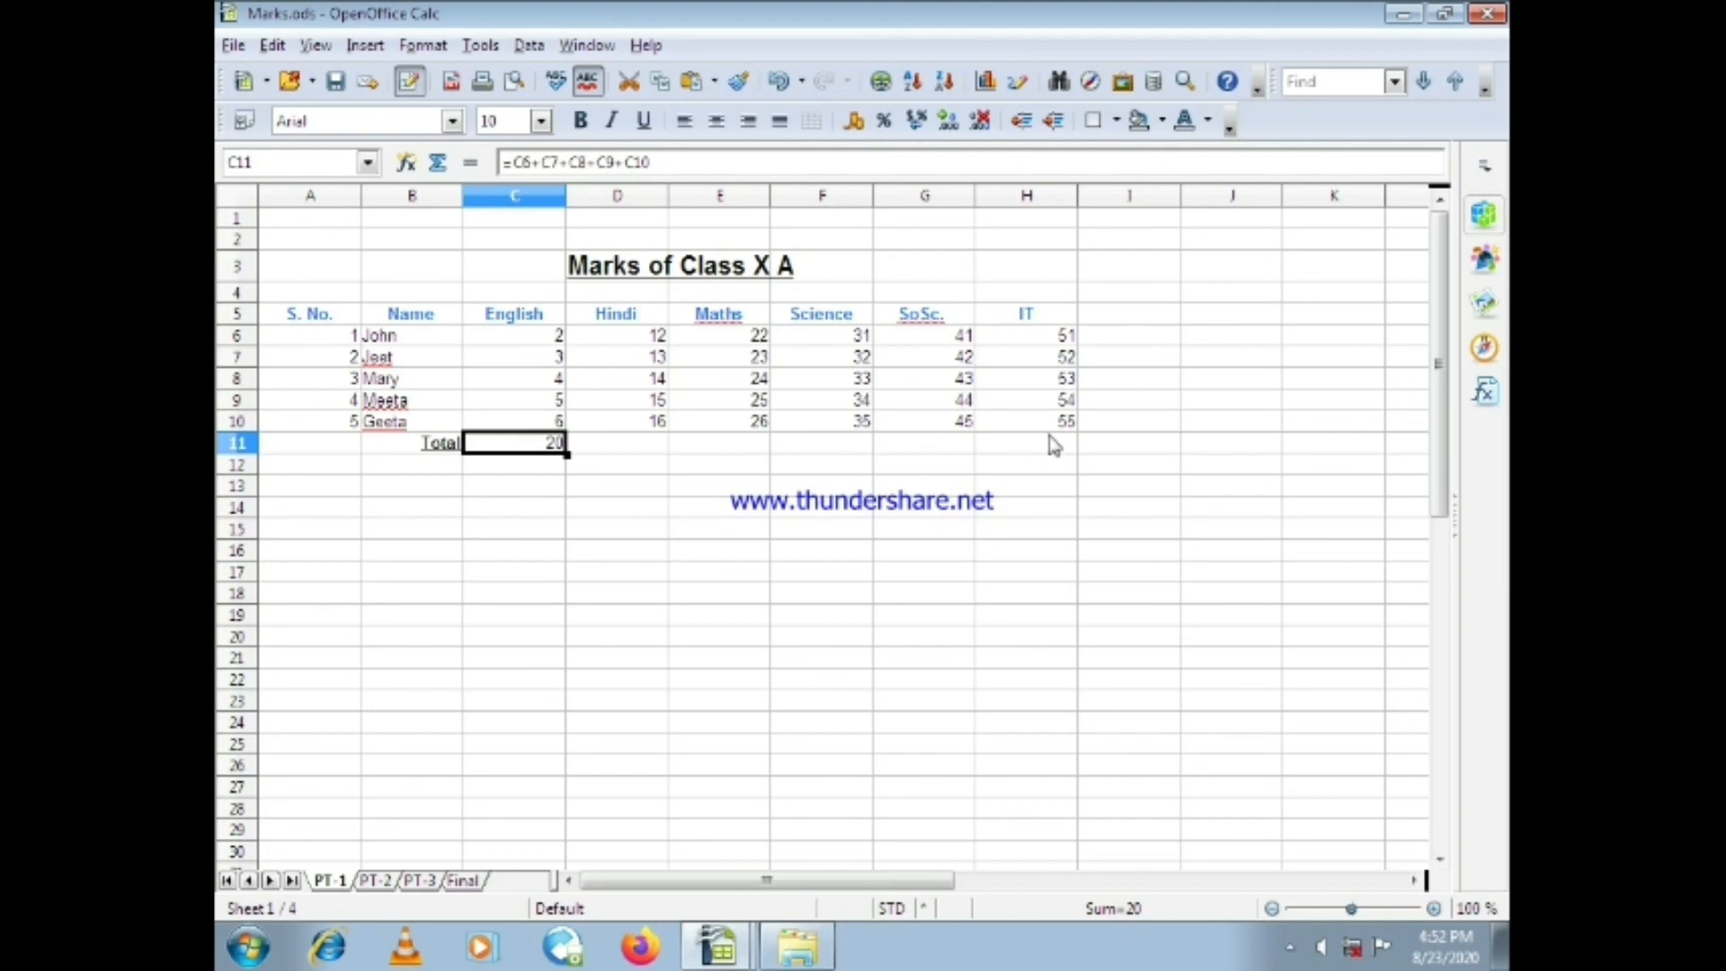
key(alt+Tab)
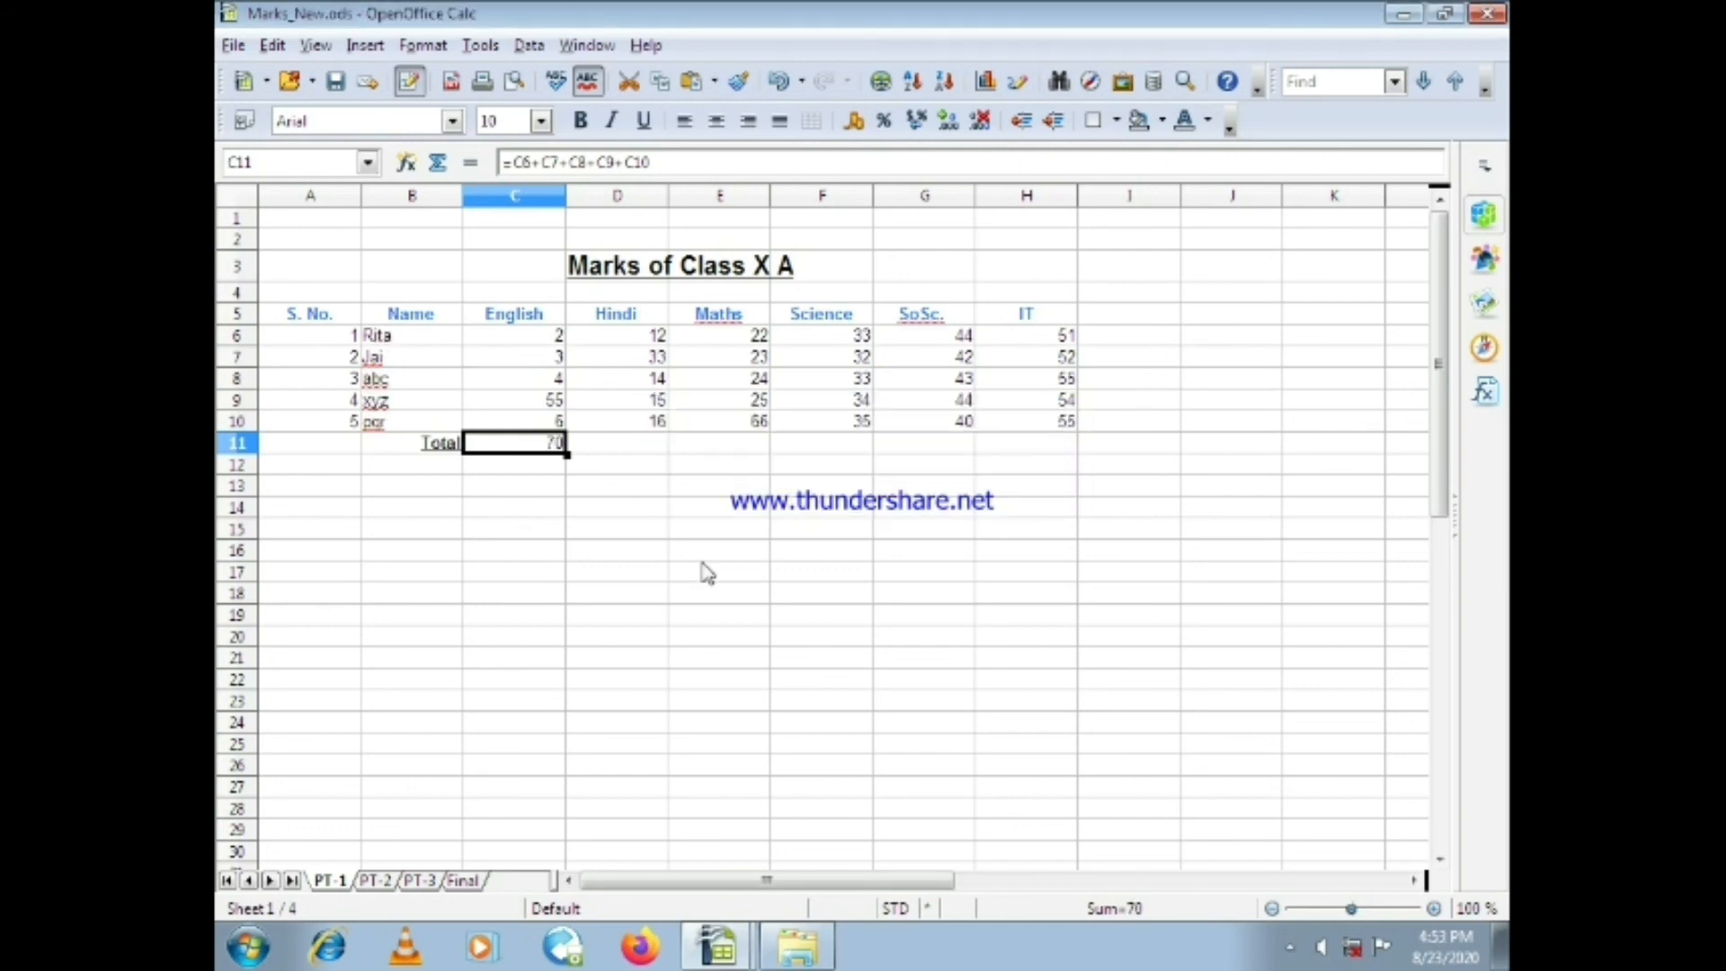